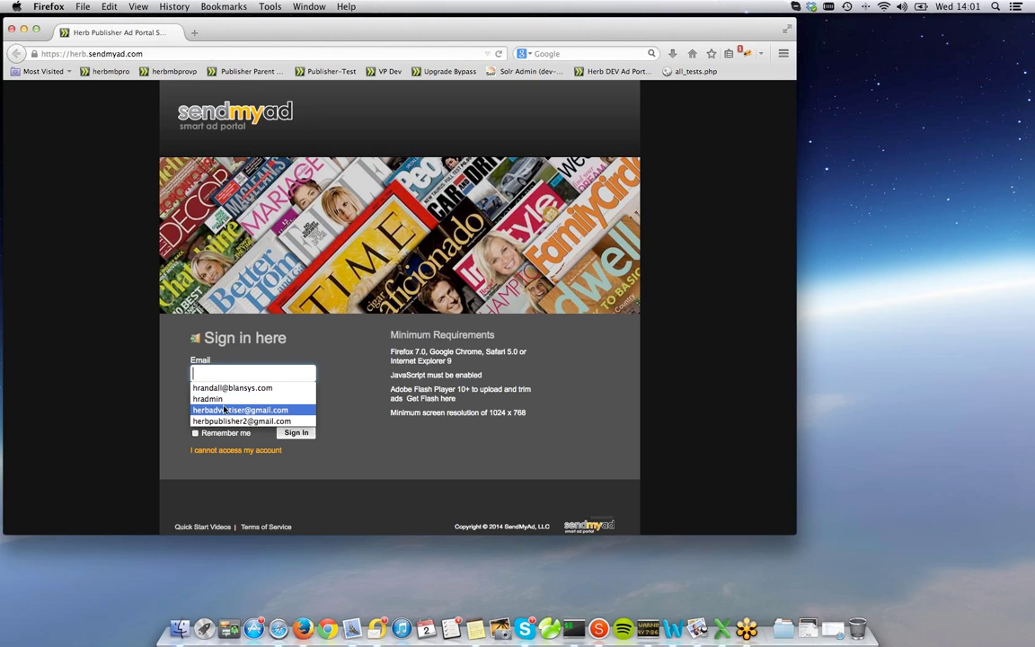
Sign in to the ad portal with the advertiser account's e-mail and password.
click(213, 409)
click(211, 409)
text(•••••••)
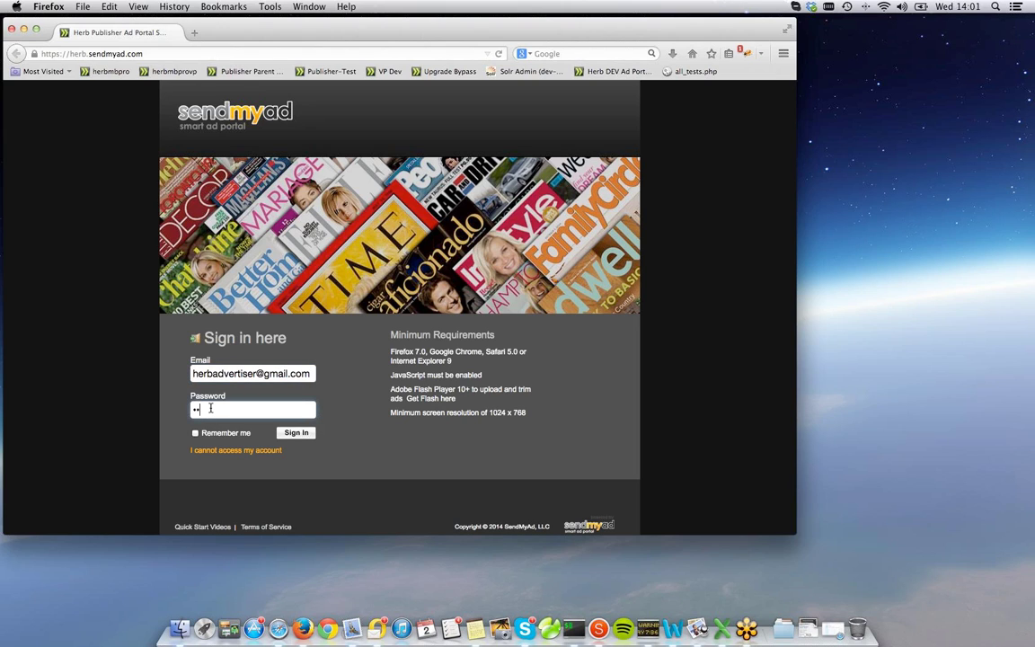
text(•)
key(Return)
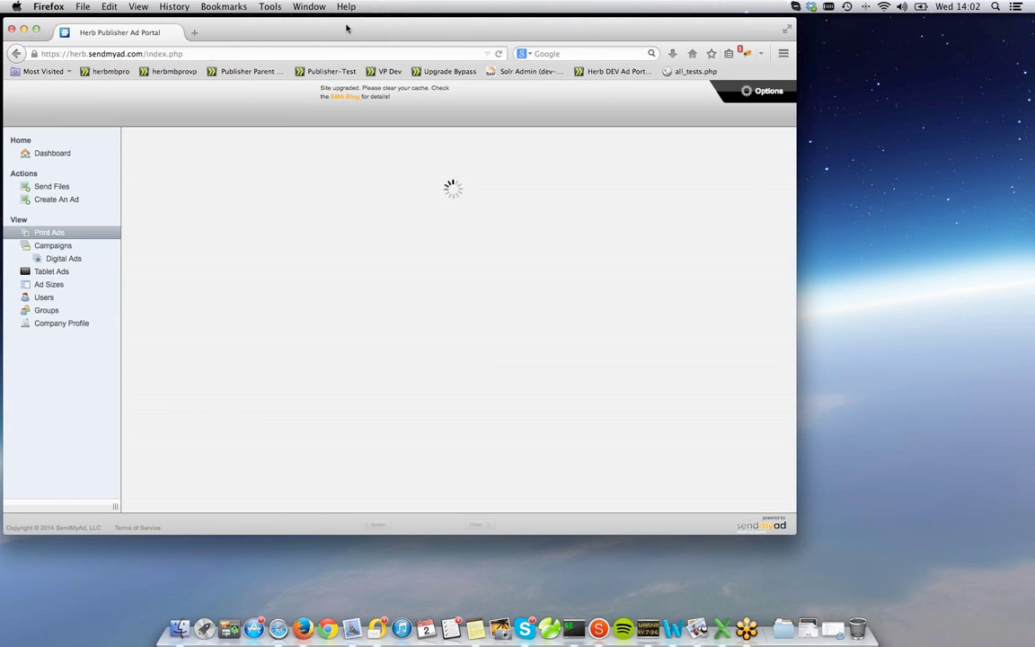
Start sending files as a Print Magazine Ad and select the HR Demos publication.
click(54, 187)
mouse_move(156, 236)
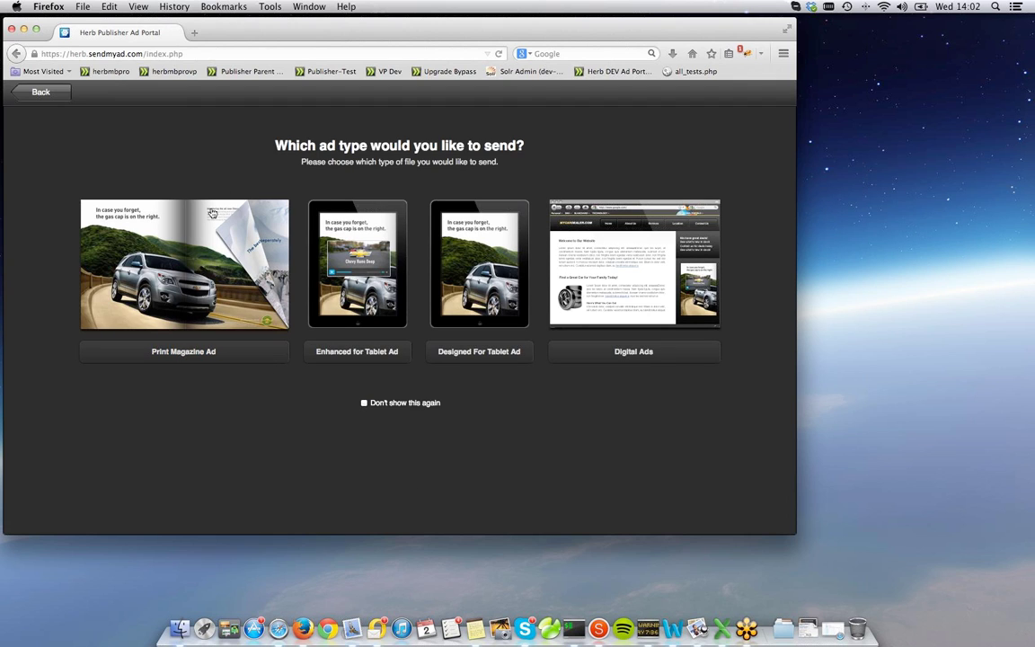
mouse_move(211, 249)
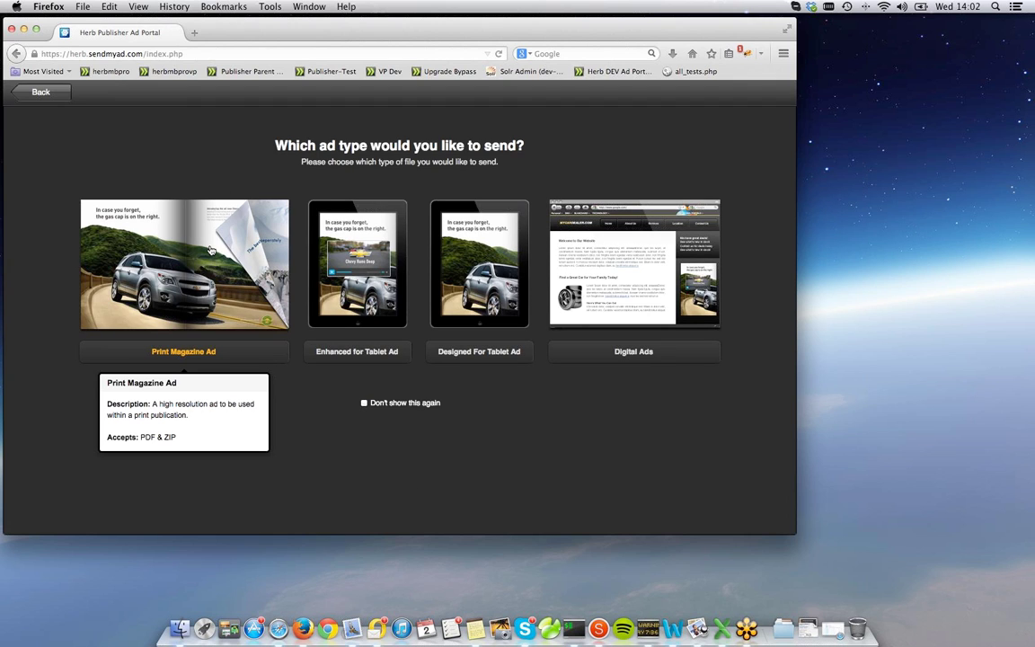
click(211, 250)
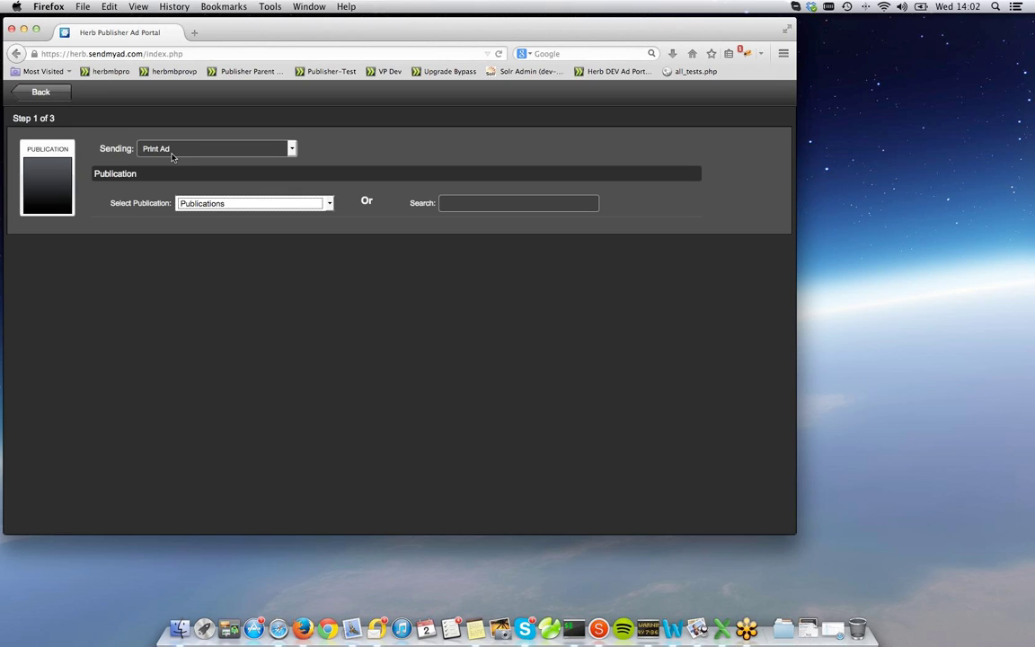
click(203, 205)
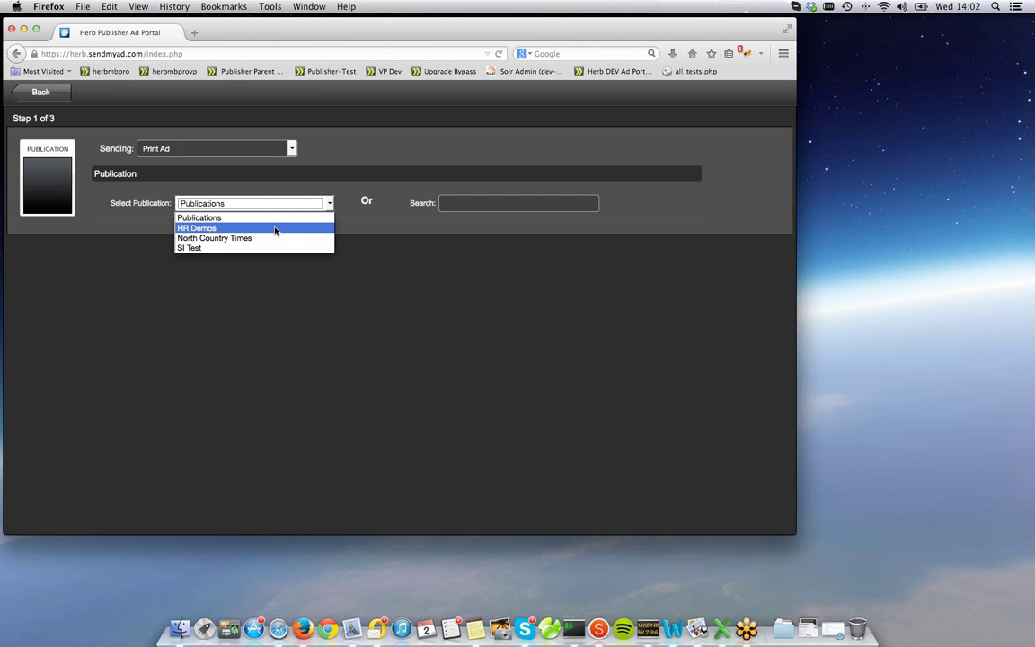
click(239, 229)
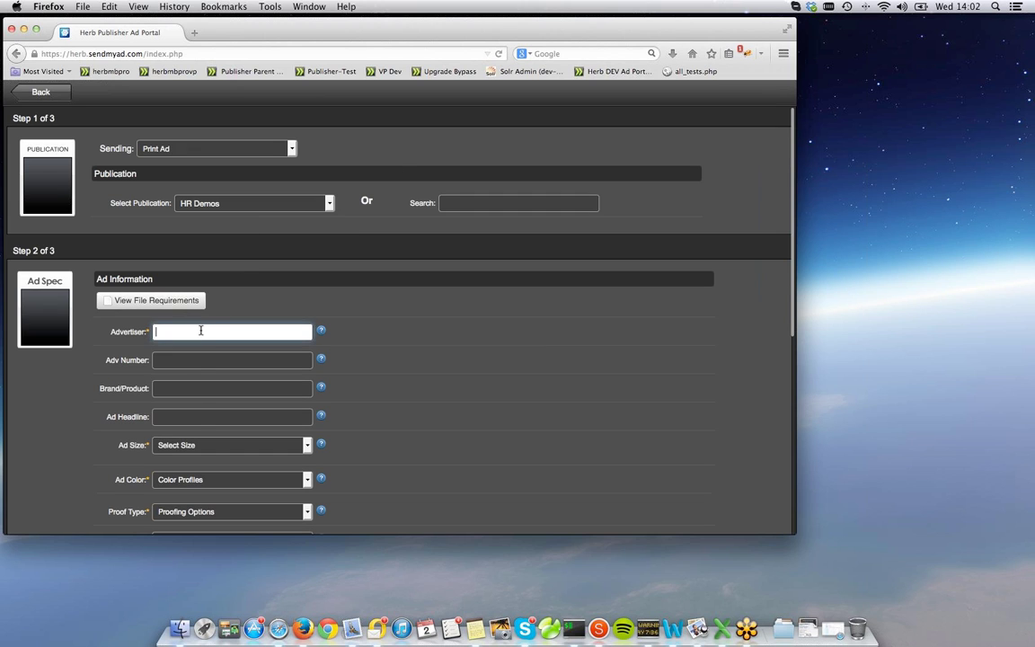
Set the advertiser to "zip file upload", the ad size to Full Page 7.875" x 10.75" and the ad color to CMYK.
scroll(201, 331, down, 3)
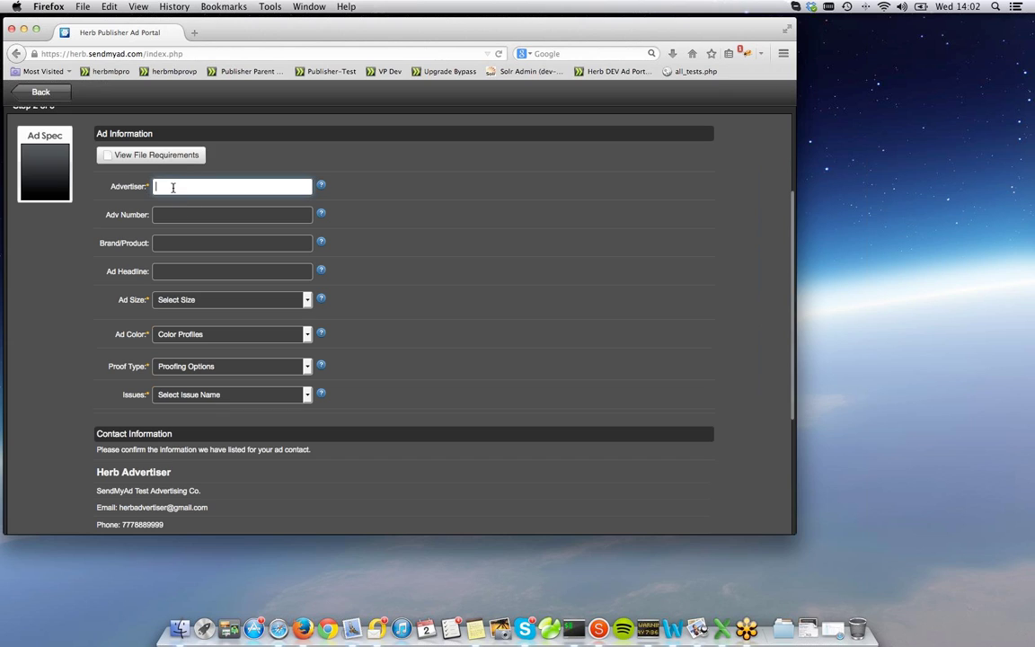
text(zip file )
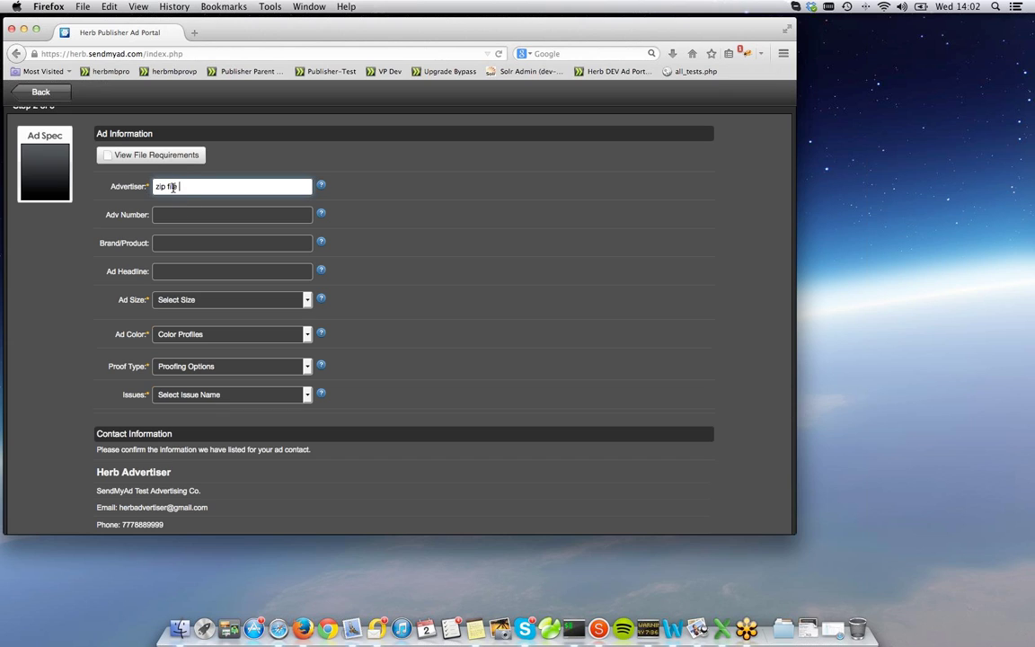
text(upload)
click(189, 299)
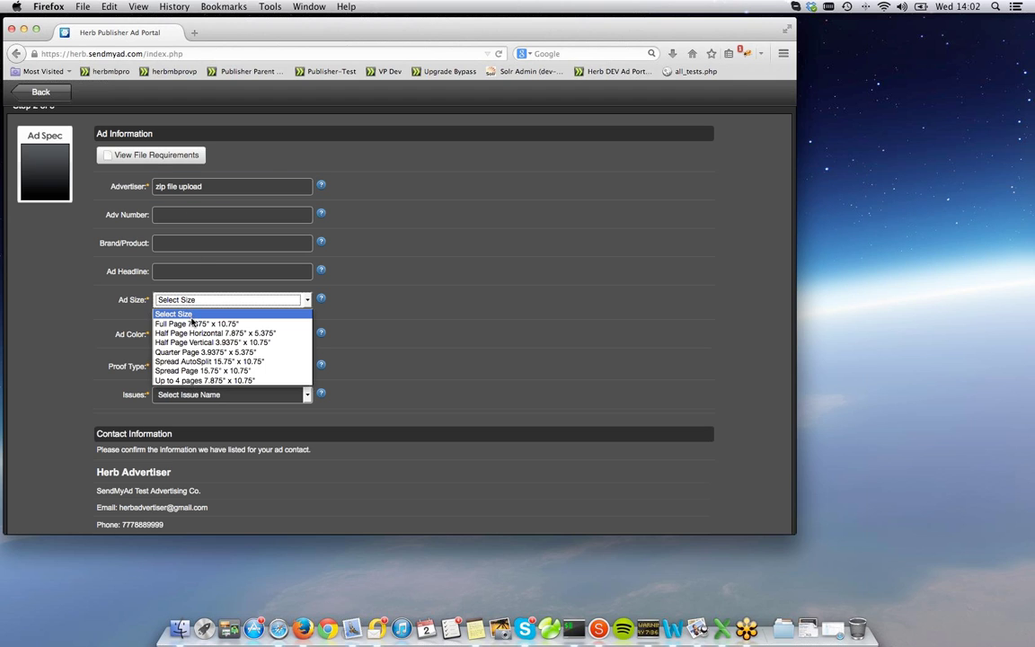
click(191, 323)
click(200, 334)
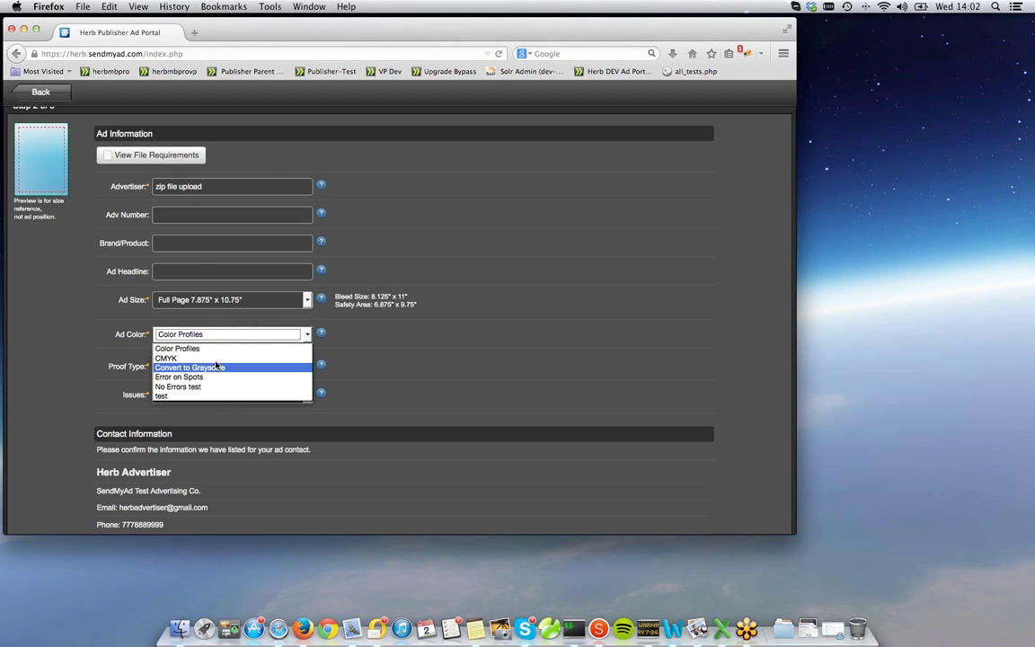
click(167, 358)
Set the proof type to "I will not provide a proof" and agree to the proof waiver.
click(211, 367)
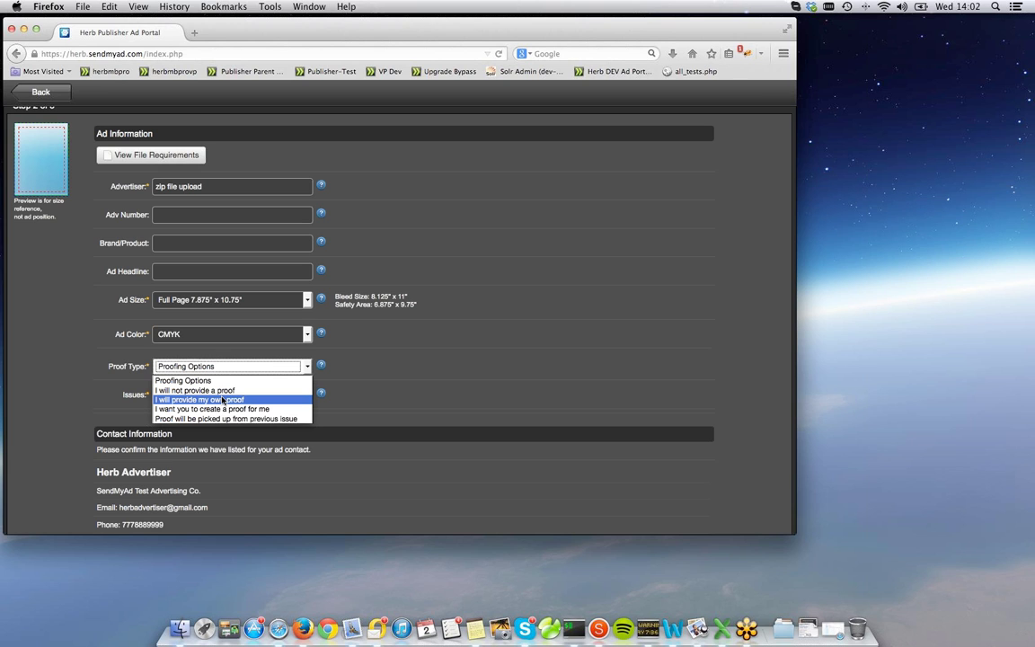
click(215, 390)
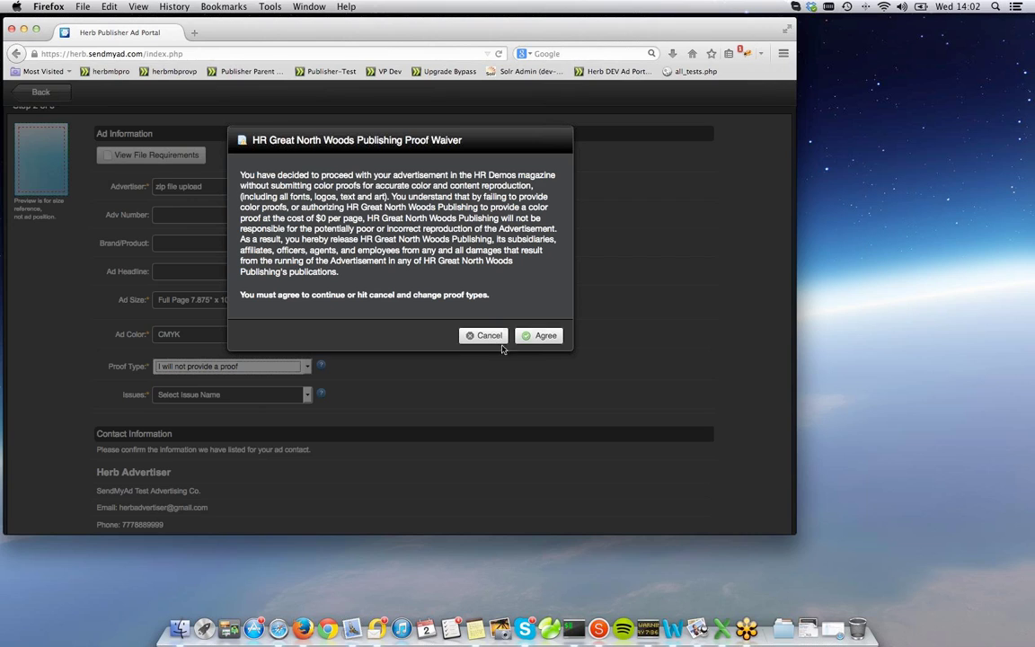
click(531, 336)
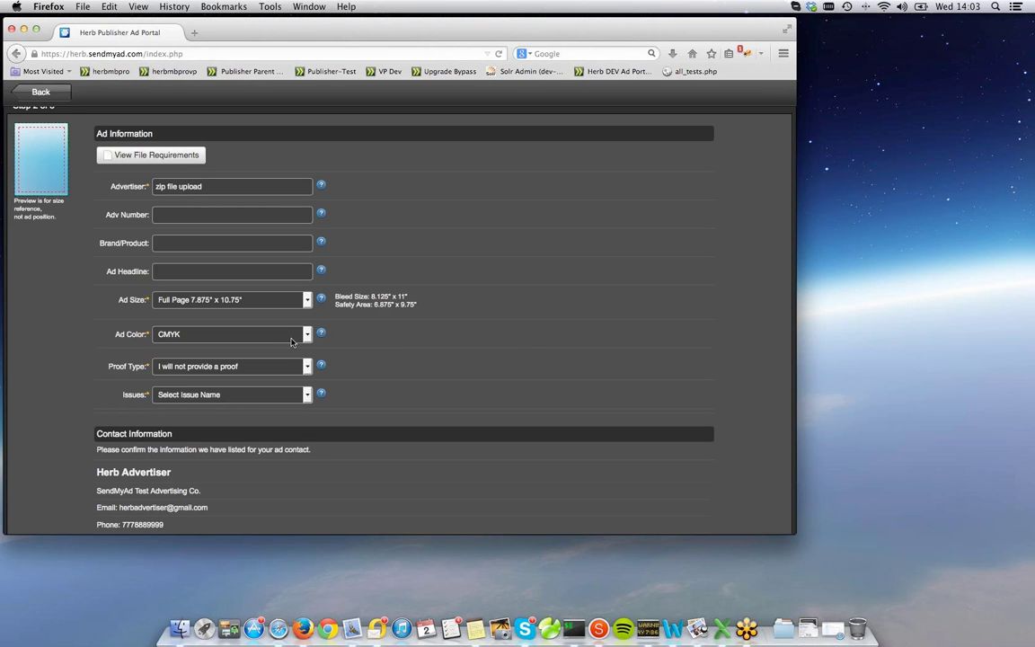
Add the 2015 issue to the ad and confirm the listed contact information.
click(237, 394)
click(215, 419)
scroll(376, 354, down, 5)
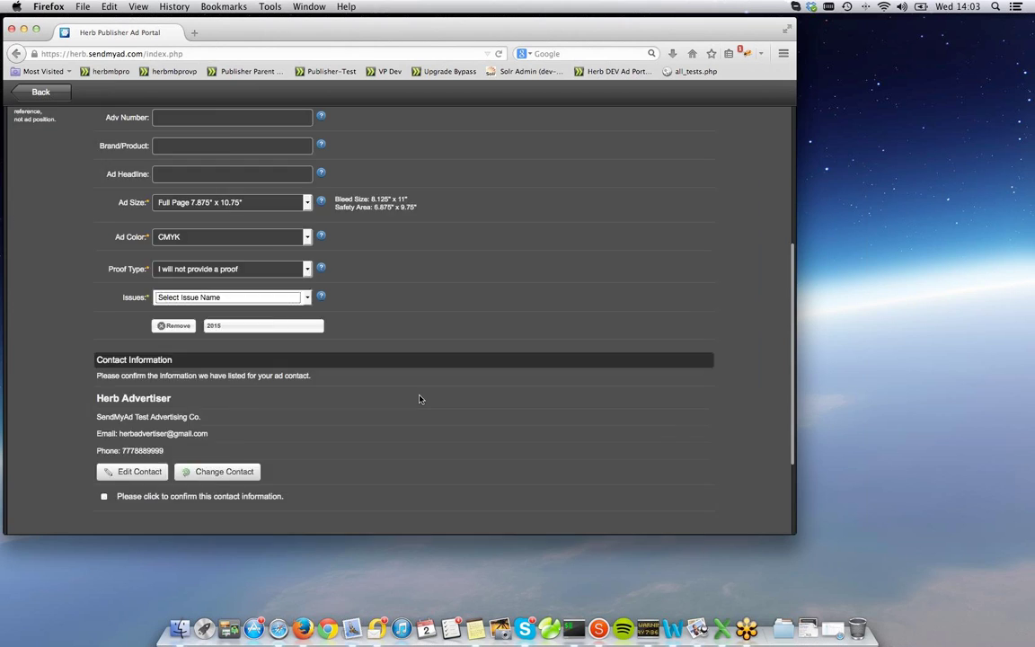
click(104, 375)
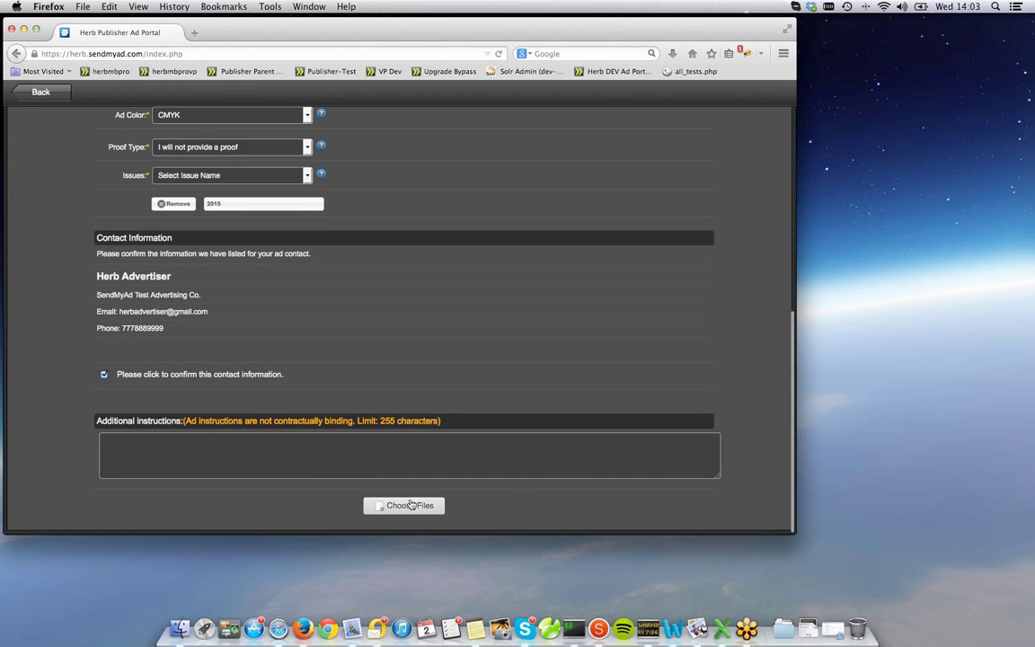
Upload yosemite.zip from the Print folder as the ad file and approve the ad.
click(395, 504)
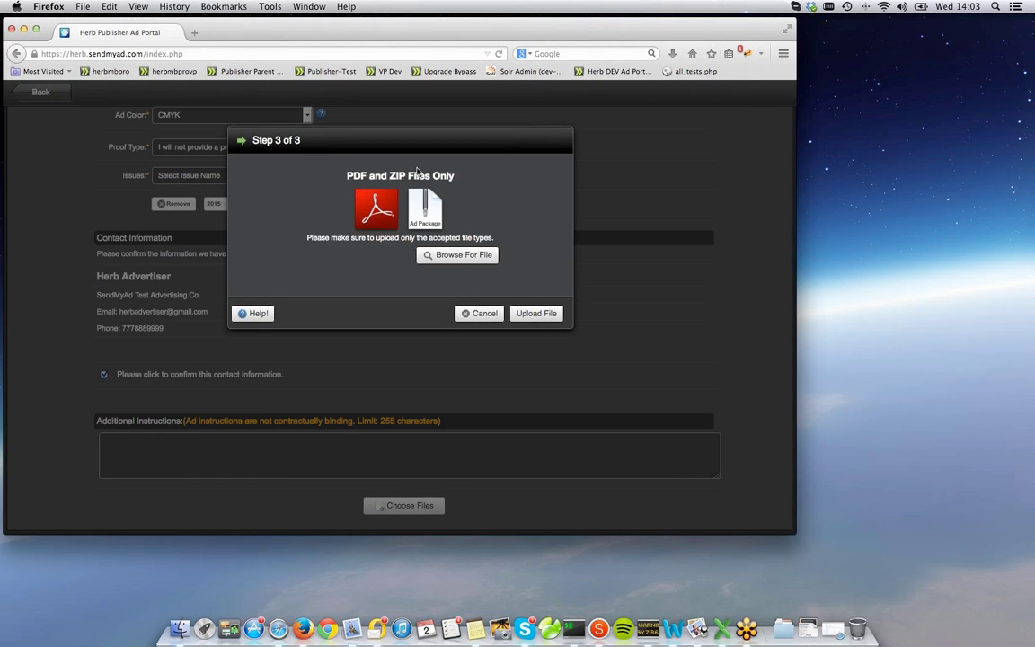
click(444, 256)
scroll(593, 275, down, 5)
scroll(593, 275, down, 3)
click(599, 303)
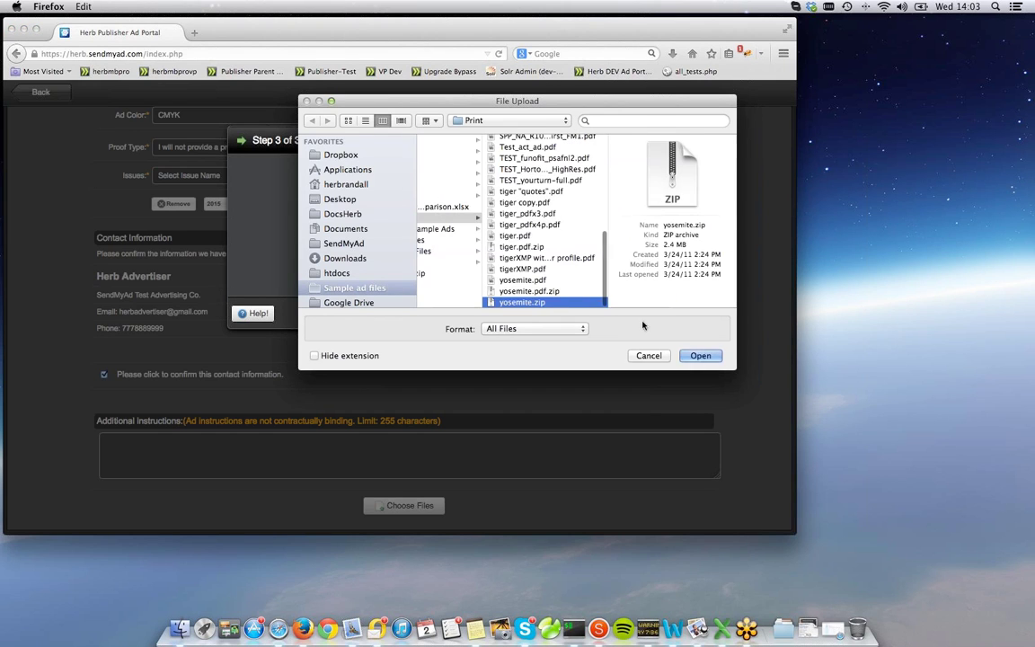
click(702, 356)
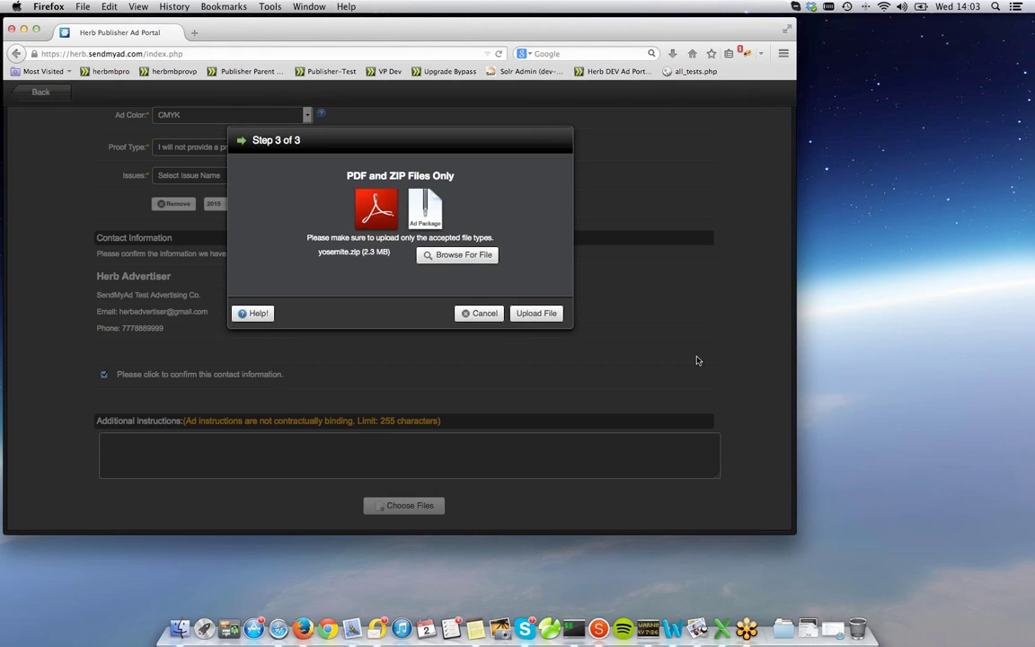
click(536, 313)
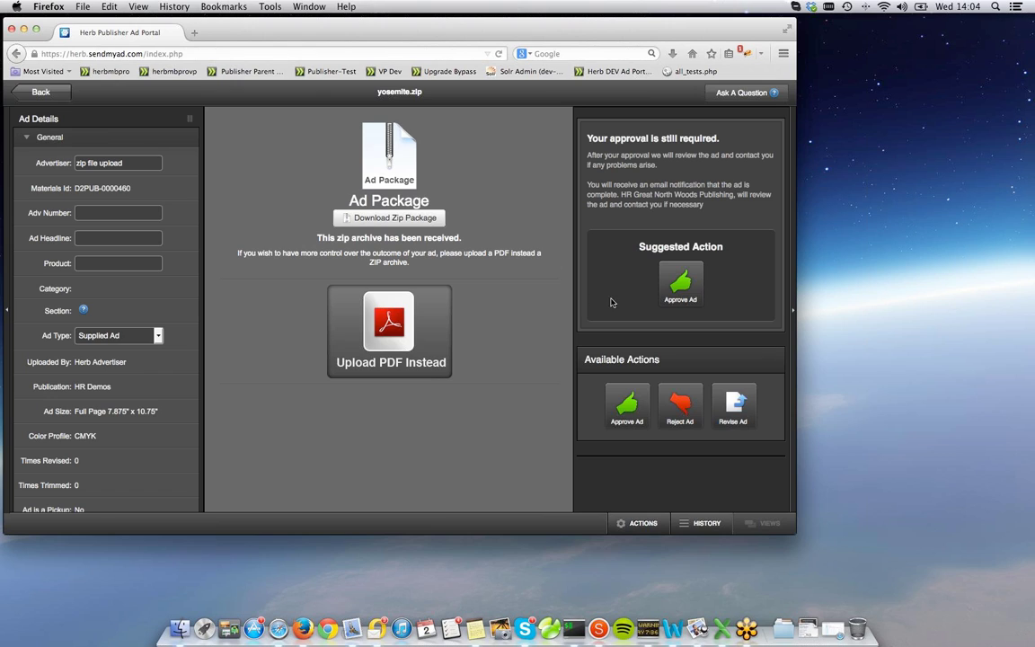
click(680, 281)
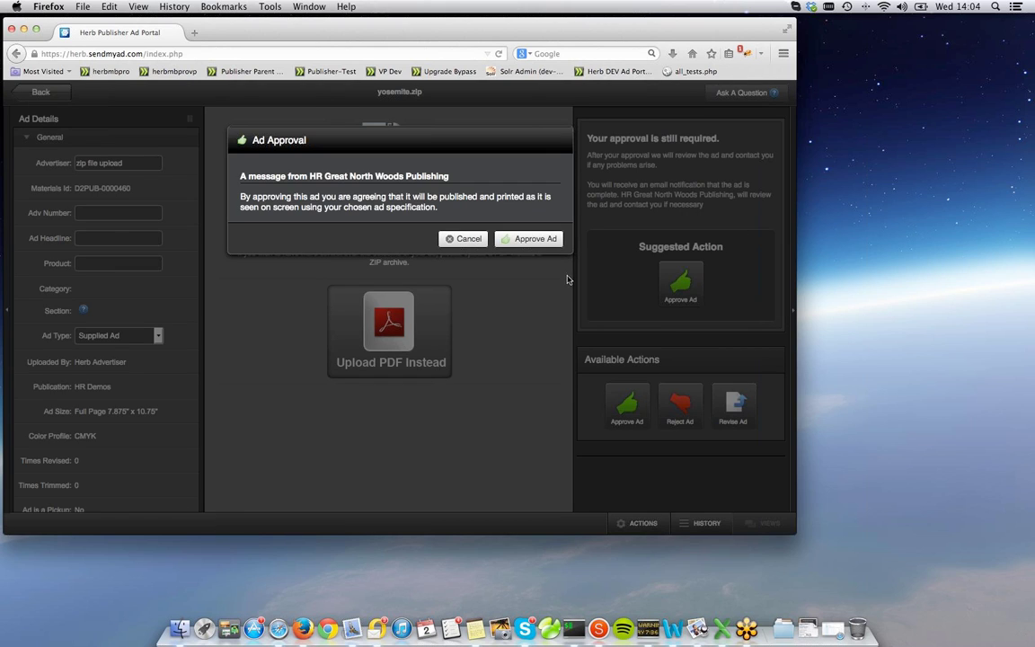
click(532, 239)
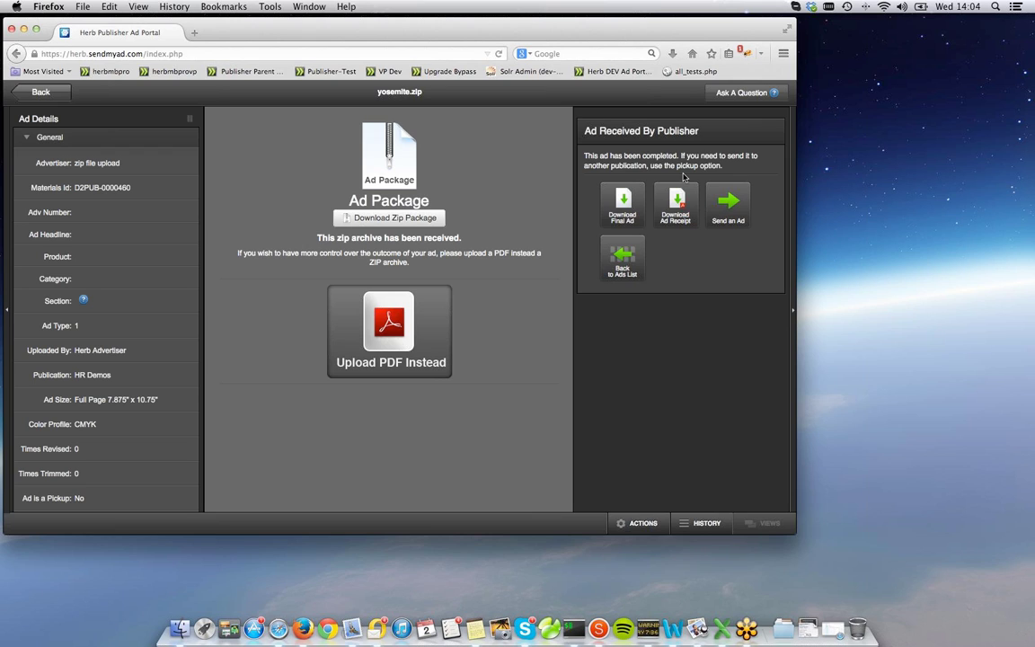
Replace the zip package with yosemite.pdf, tagging the revision reason as Content Changed, and re-upload the ad.
click(401, 334)
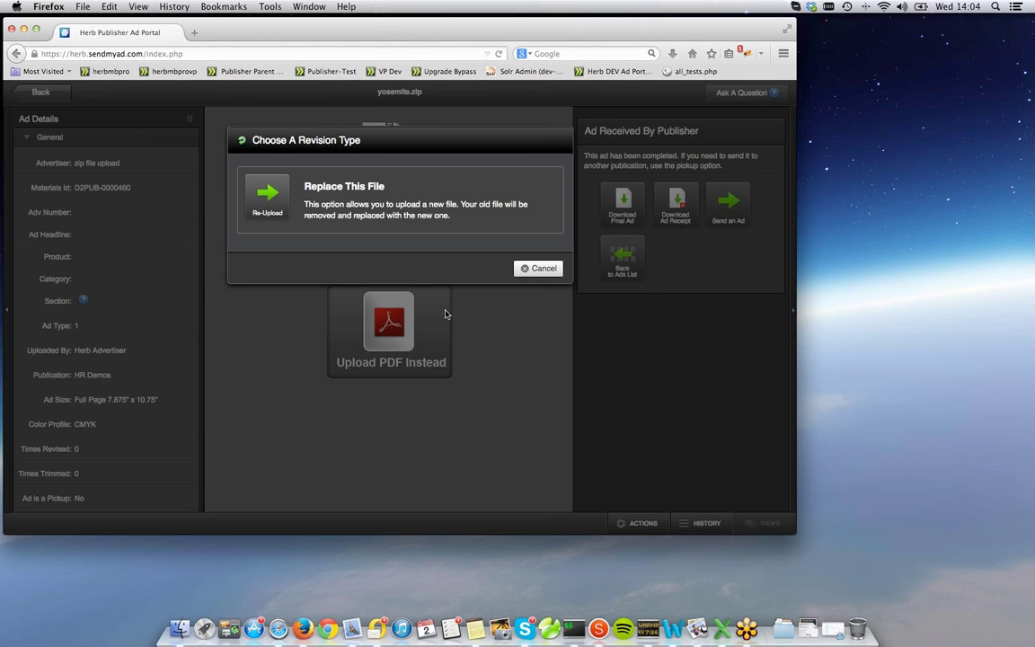
click(267, 198)
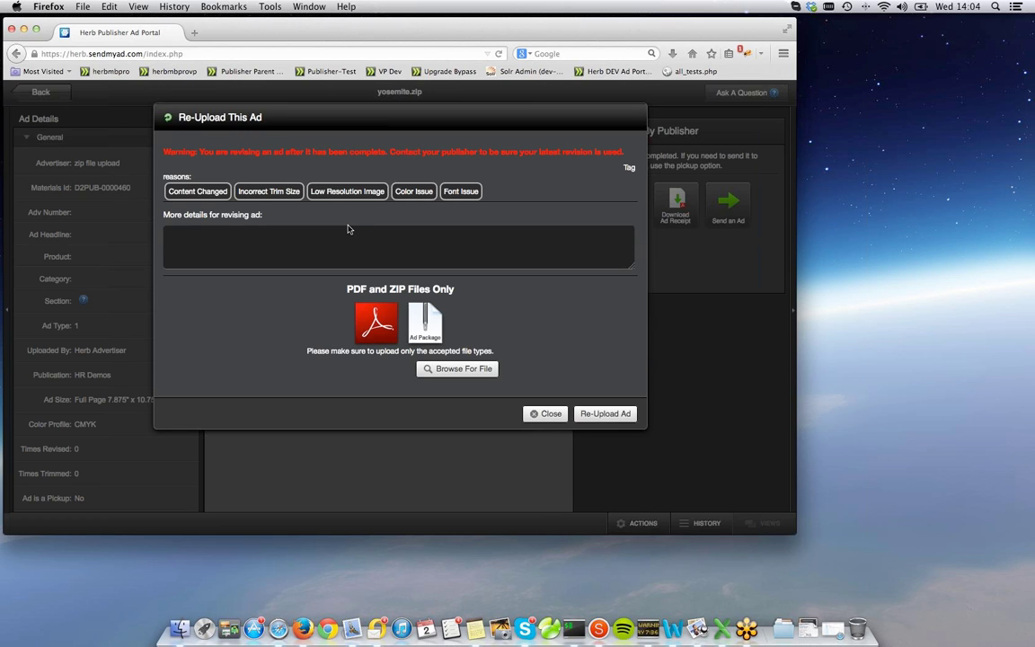
click(198, 192)
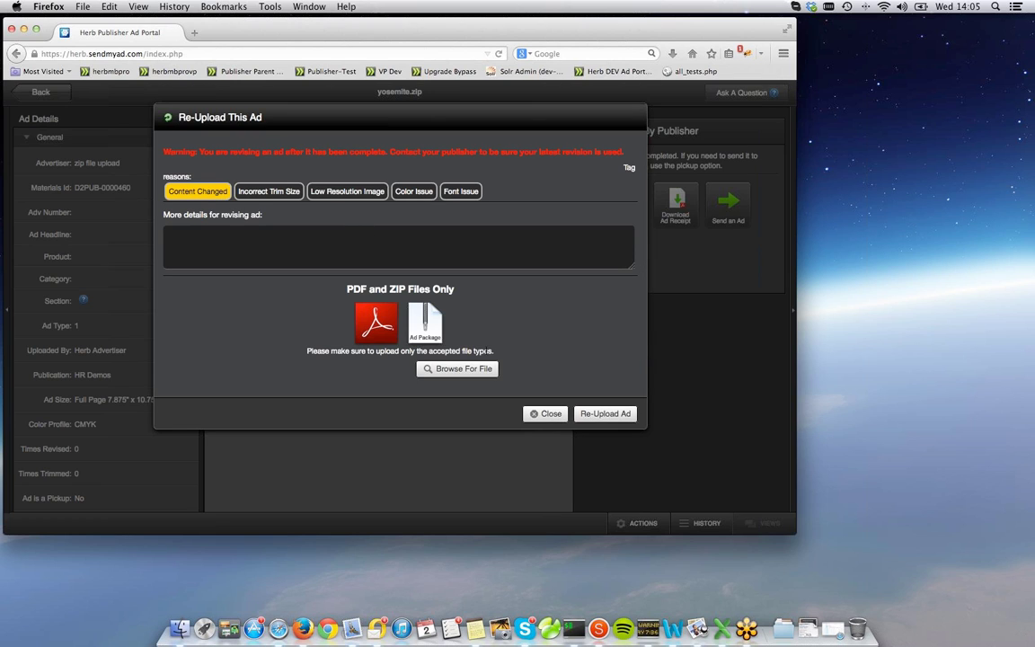
click(482, 369)
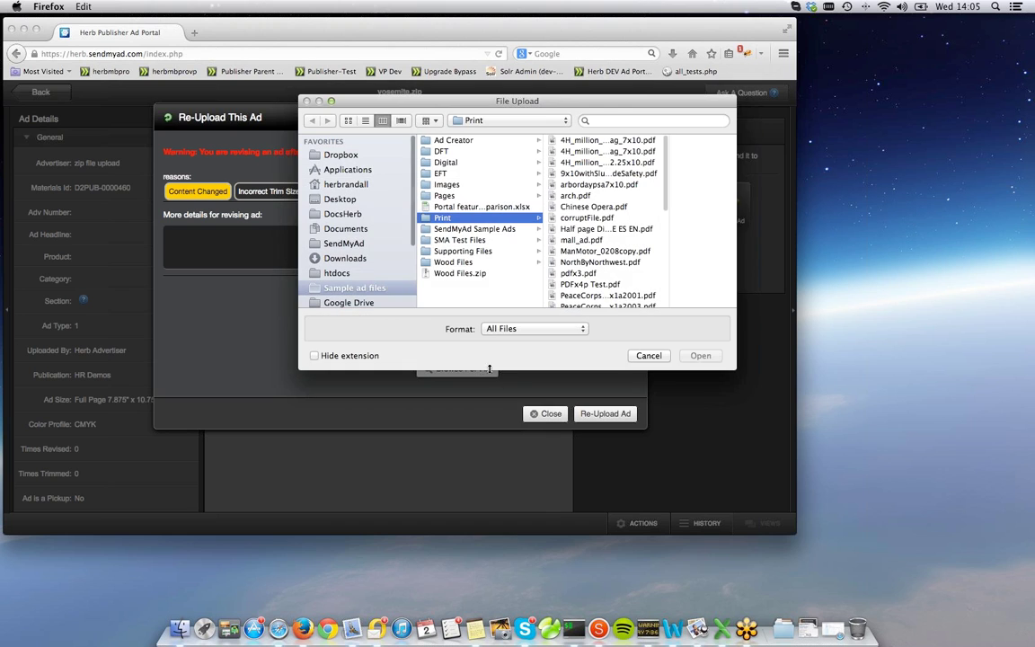
scroll(617, 282, down, 2)
scroll(617, 282, down, 3)
double_click(539, 252)
click(605, 414)
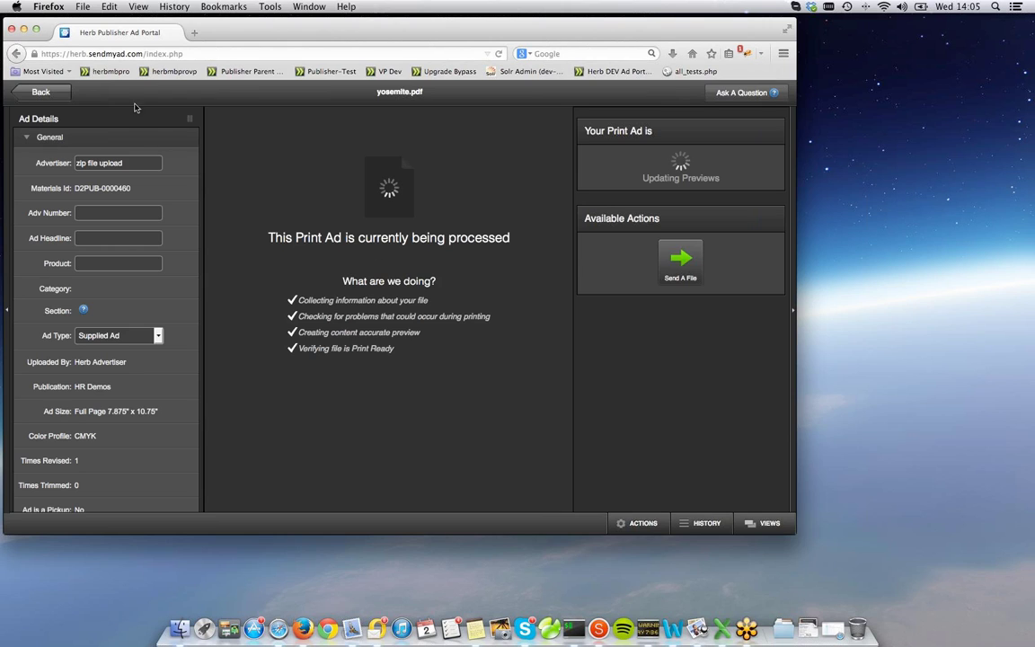
Return to the print ads list and log out of the advertiser account.
click(57, 92)
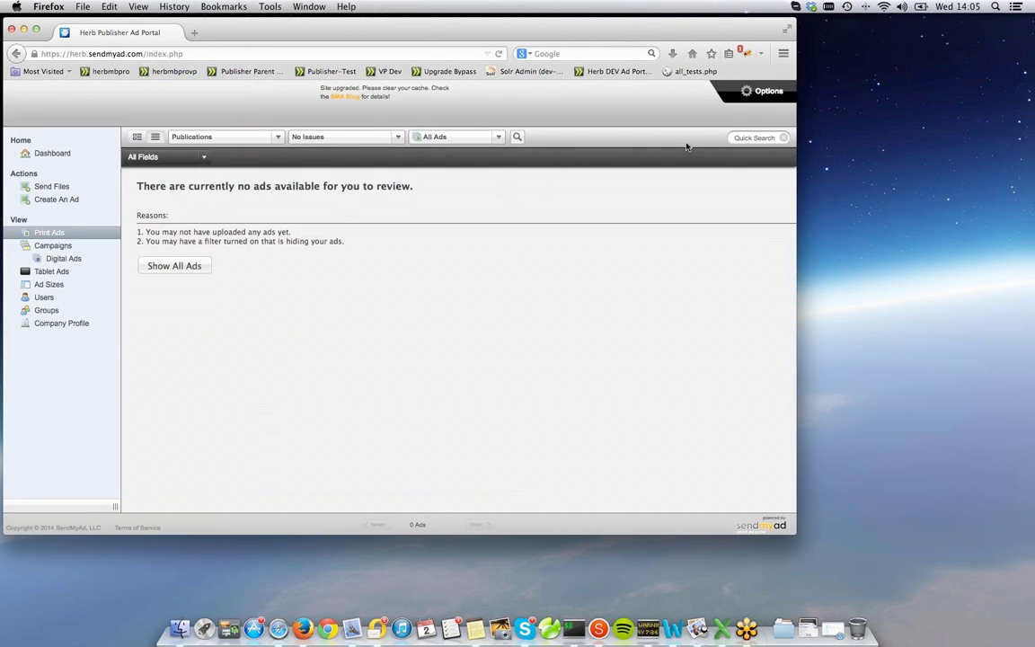
click(760, 94)
click(764, 155)
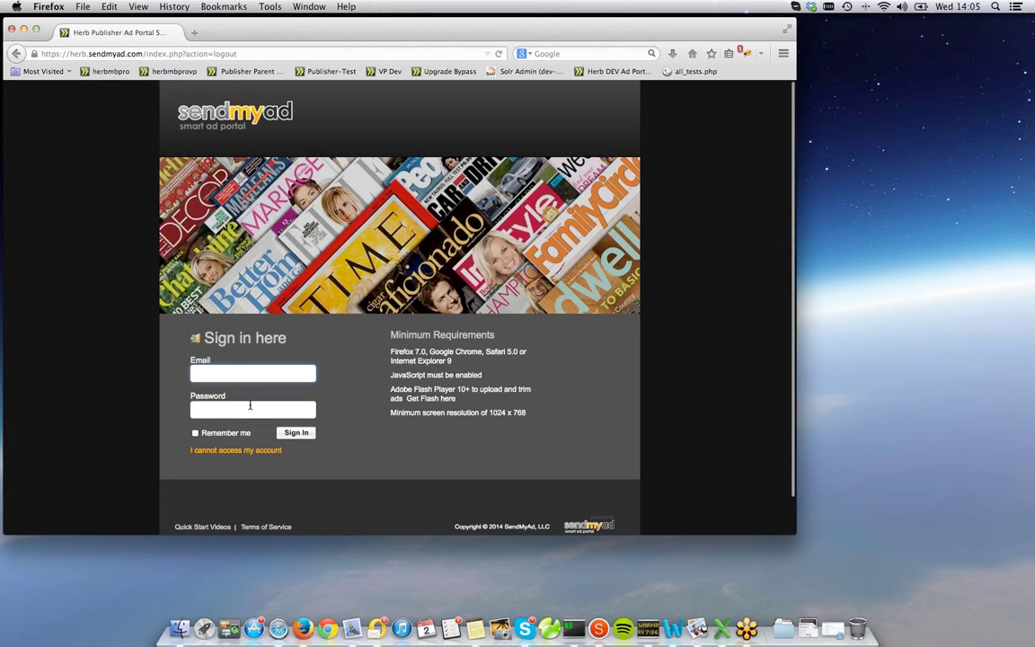
Sign in to the portal with the publisher account's e-mail and password.
click(247, 373)
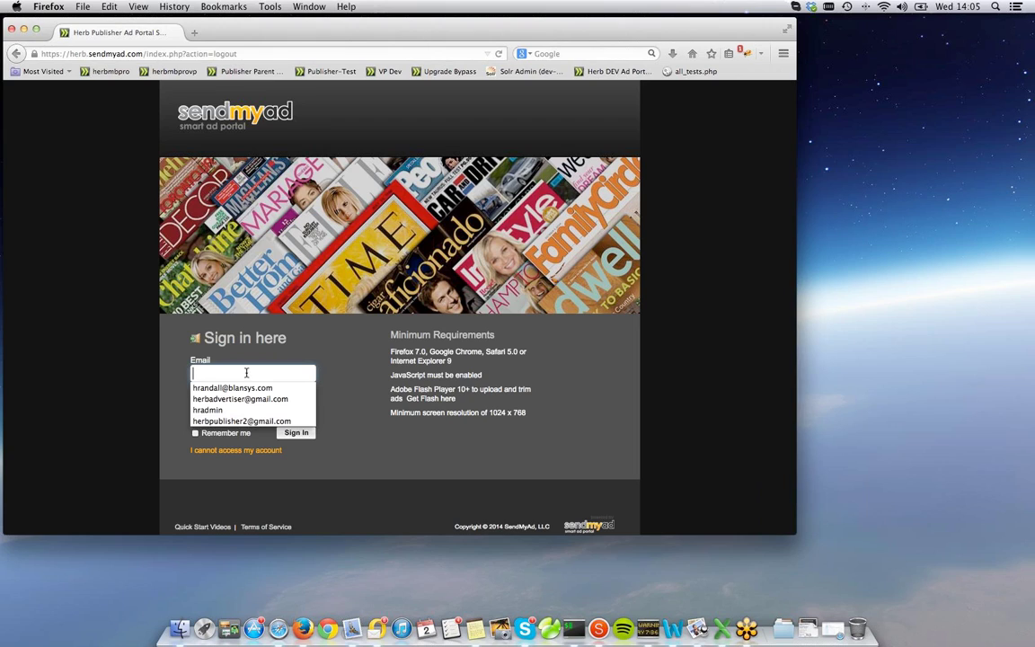
click(245, 390)
click(237, 410)
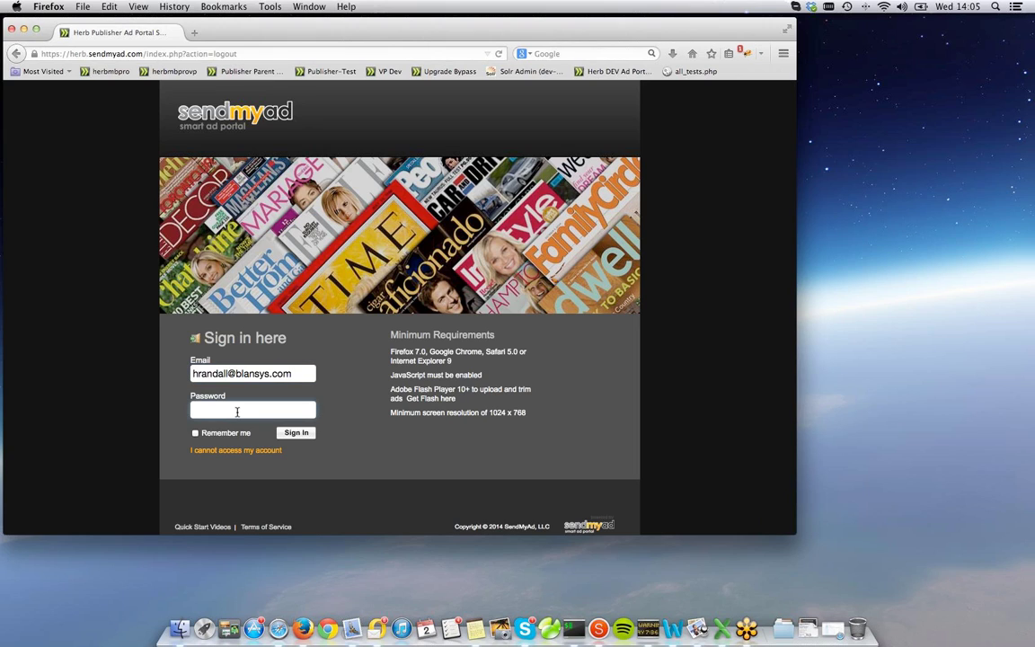
text(********)
key(Return)
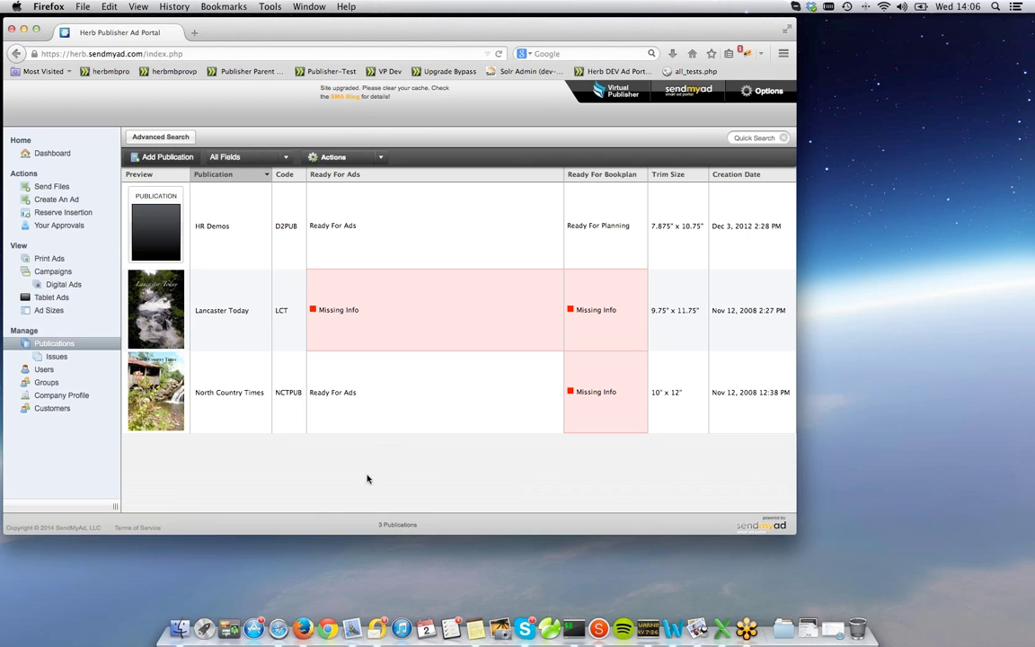
Open the company profile and examine the zip upload options of the Ad Upload Form in the Print Ad Settings.
click(74, 399)
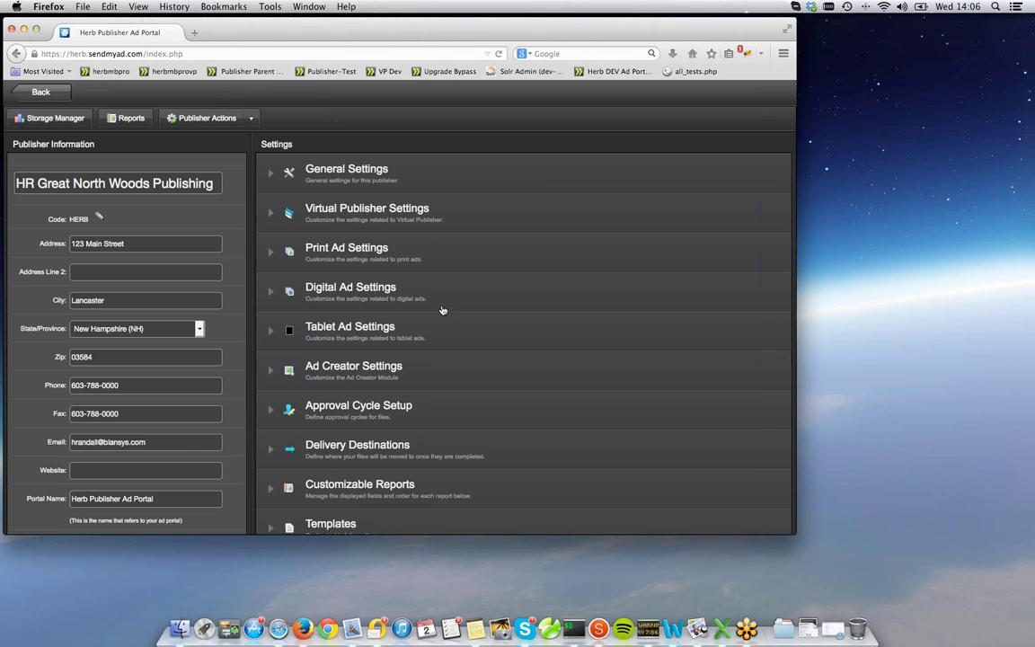
click(379, 256)
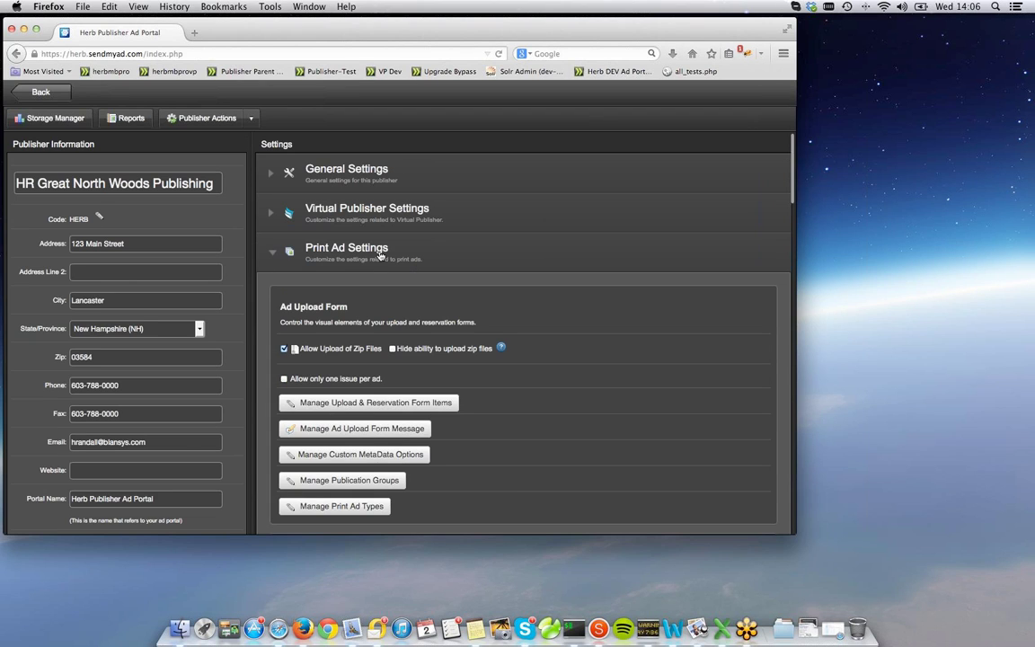
scroll(537, 263, down, 1)
scroll(537, 264, down, 2)
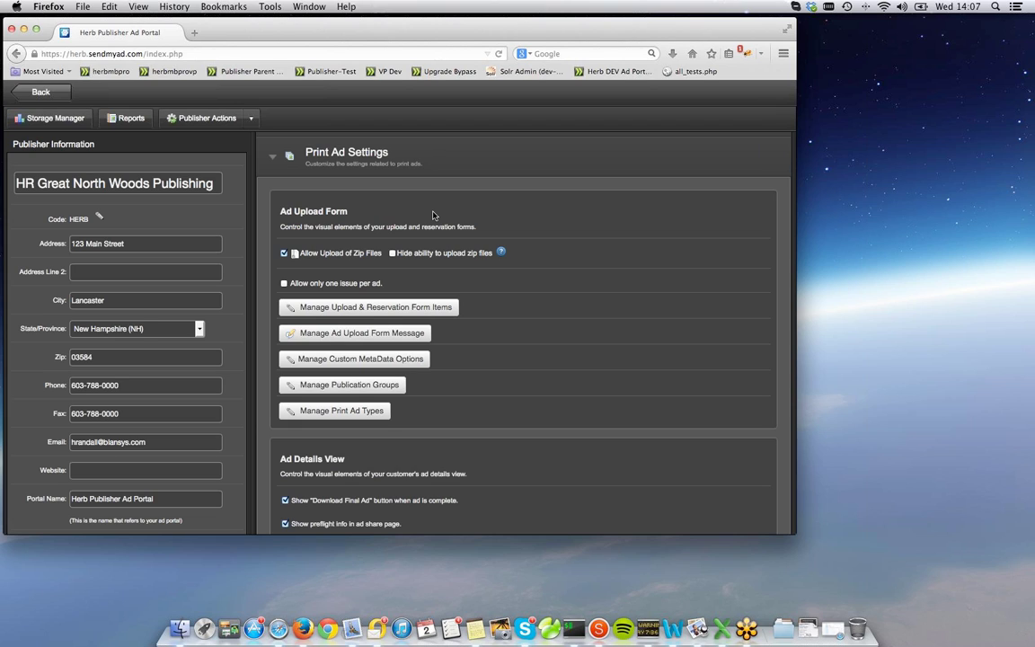
Enable hiding the ability to upload zip files in the Ad Upload Form settings and read the option's help note.
click(392, 255)
click(502, 254)
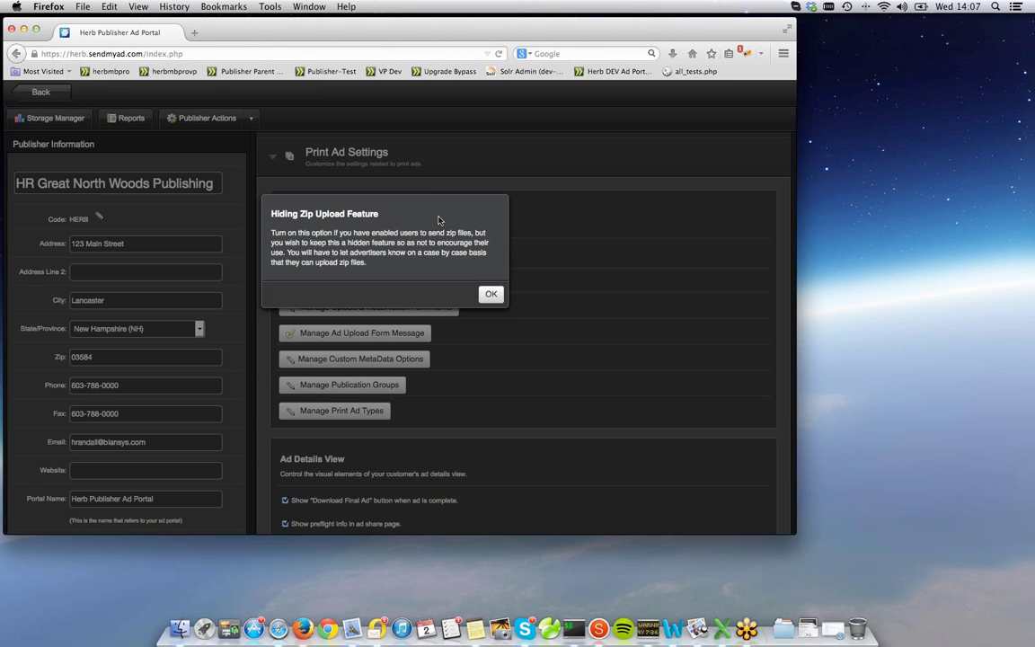
click(491, 294)
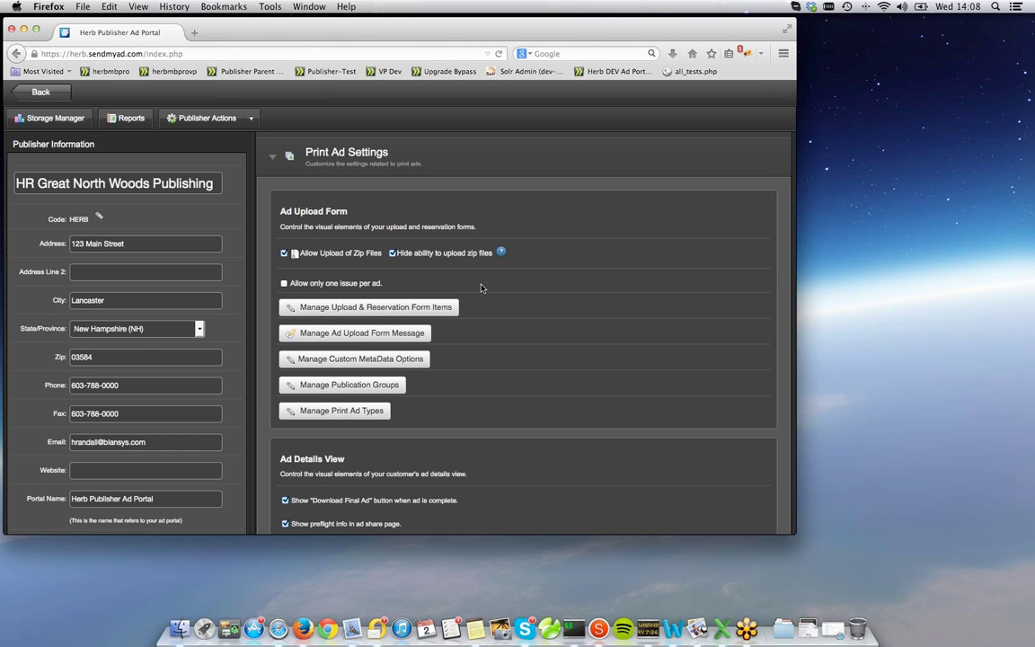
Switch the proofing options off and back on in the upload and reservation form items, and open the proof options list.
click(420, 310)
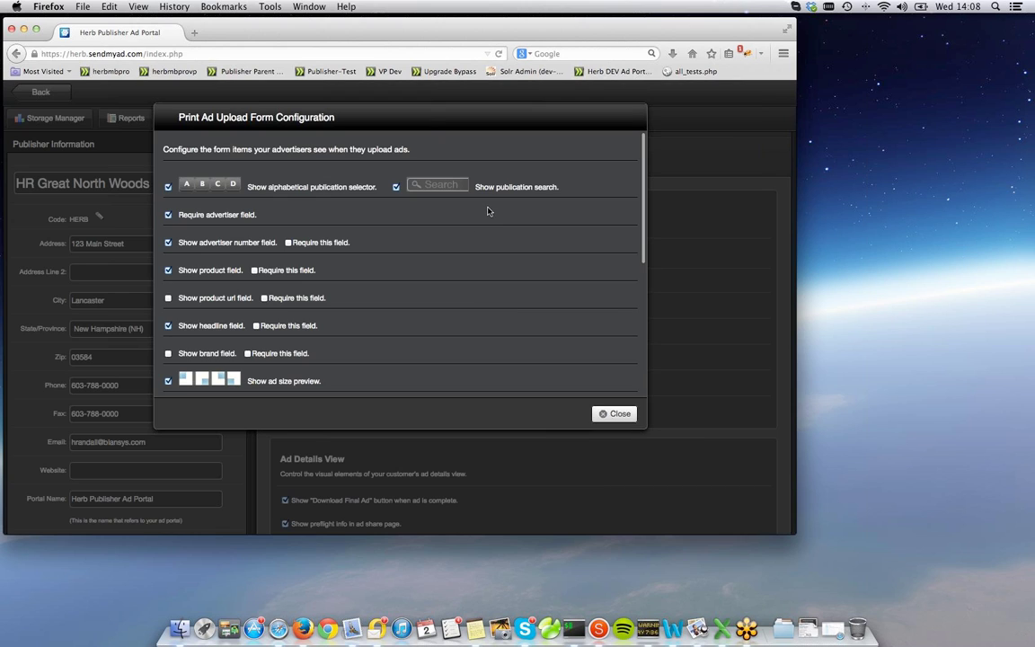
scroll(437, 281, down, 5)
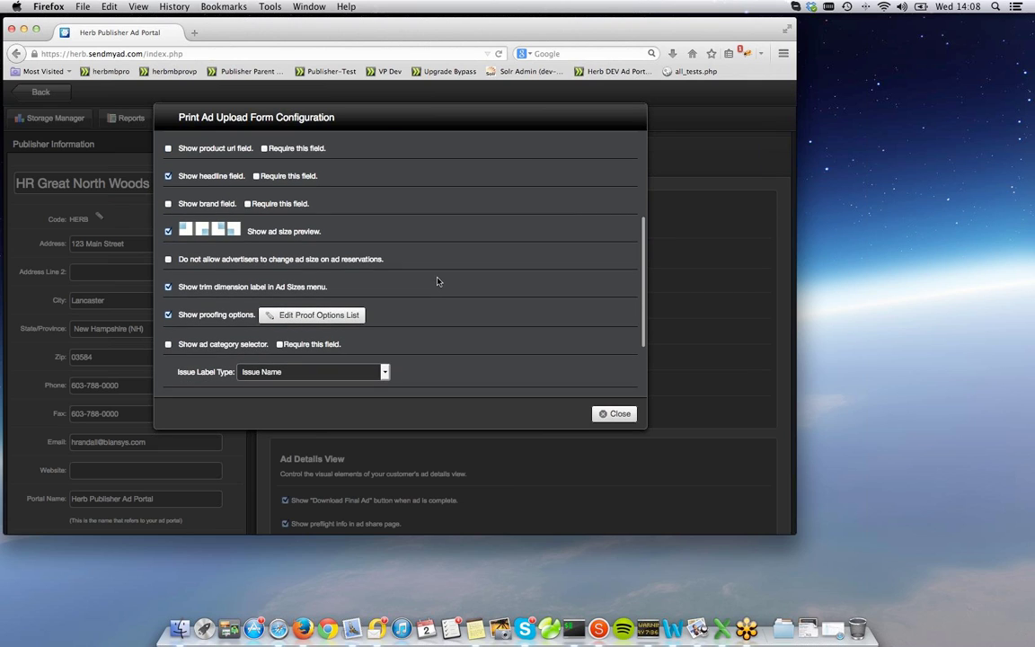
scroll(438, 281, down, 3)
click(167, 232)
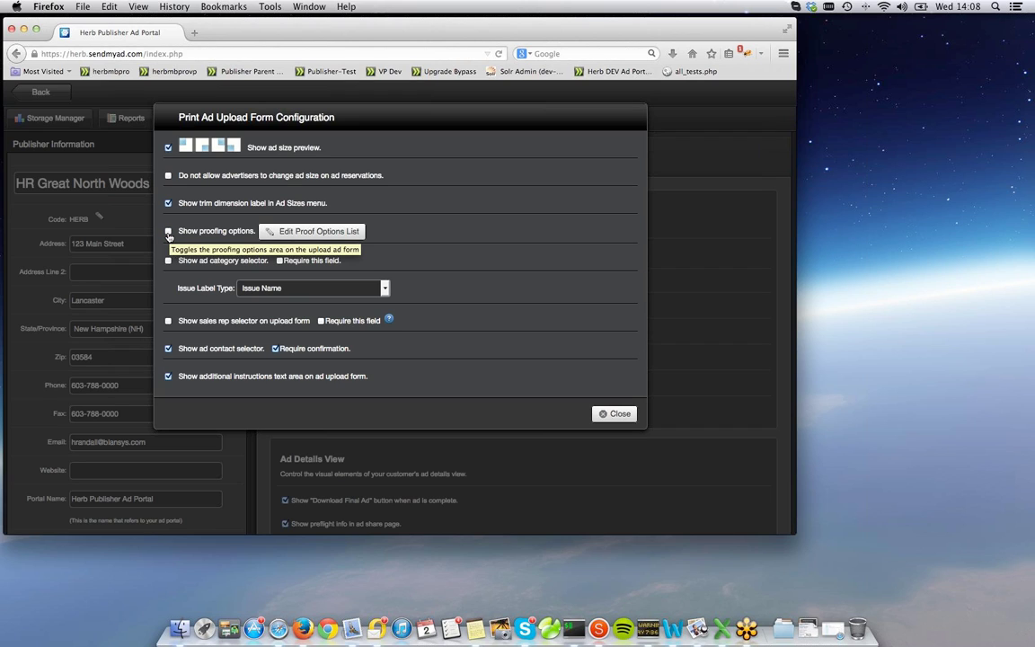
click(168, 233)
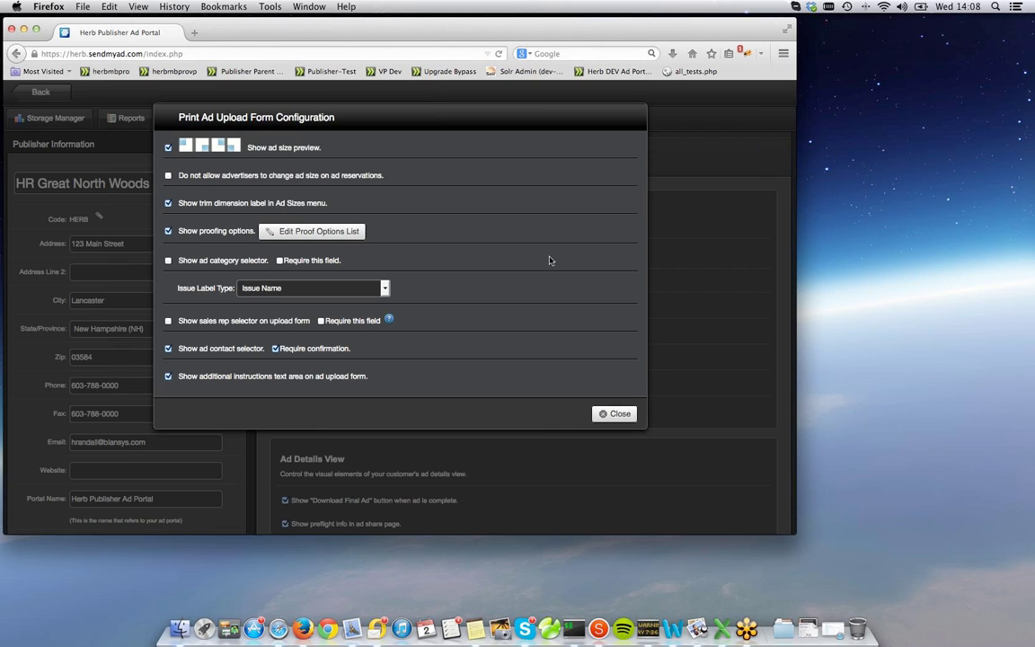
click(352, 234)
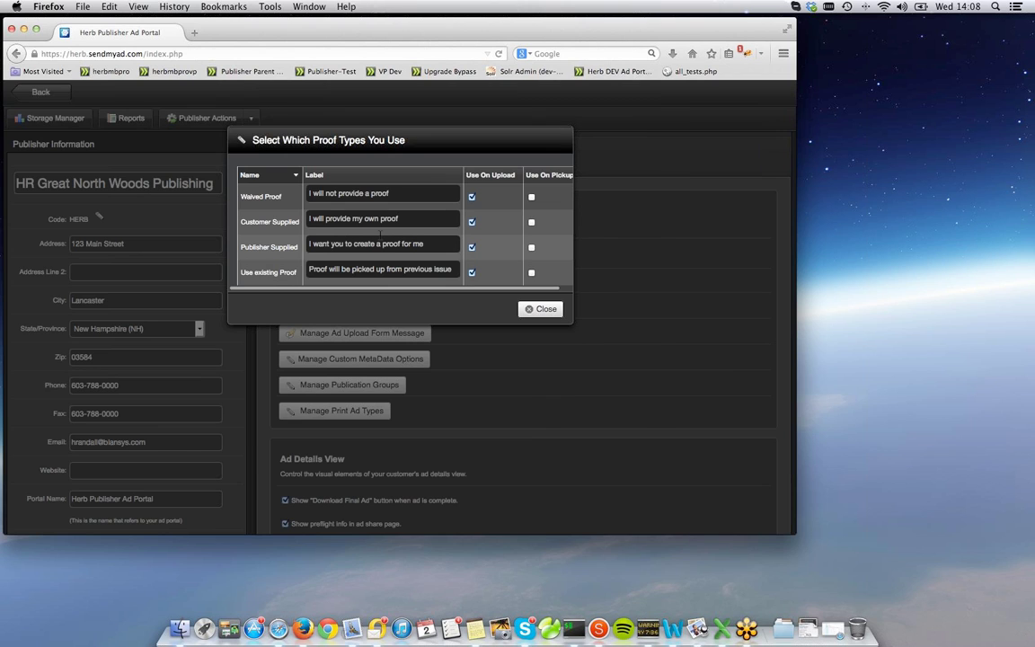
scroll(394, 238, right, 1)
scroll(394, 238, left, 1)
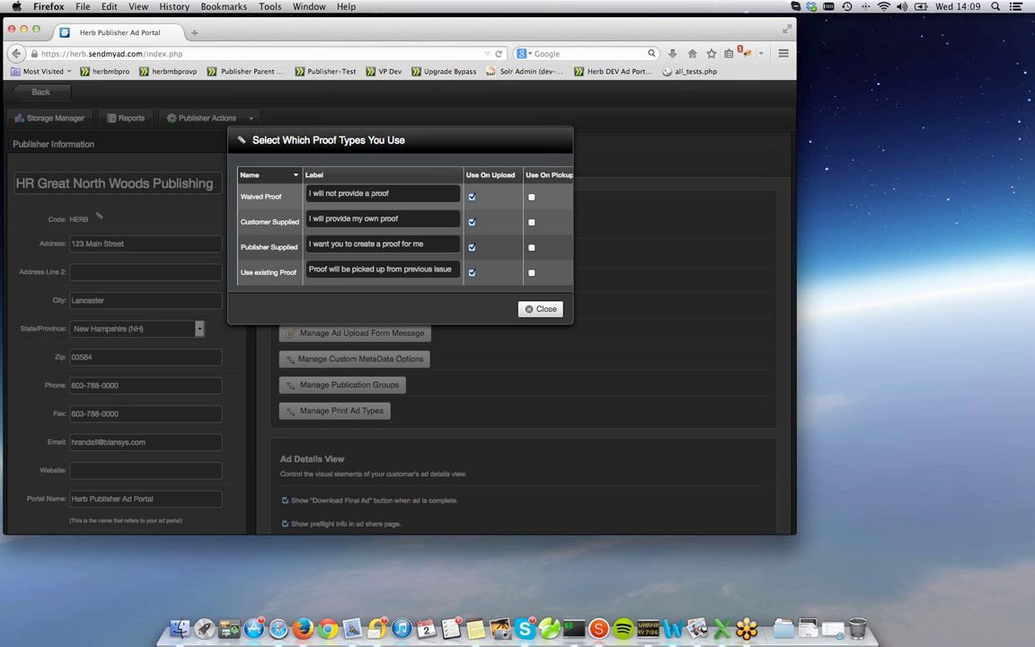
Offer Use existing Proof on pickup instead of upload, and stop offering Publisher Supplied on upload.
click(472, 274)
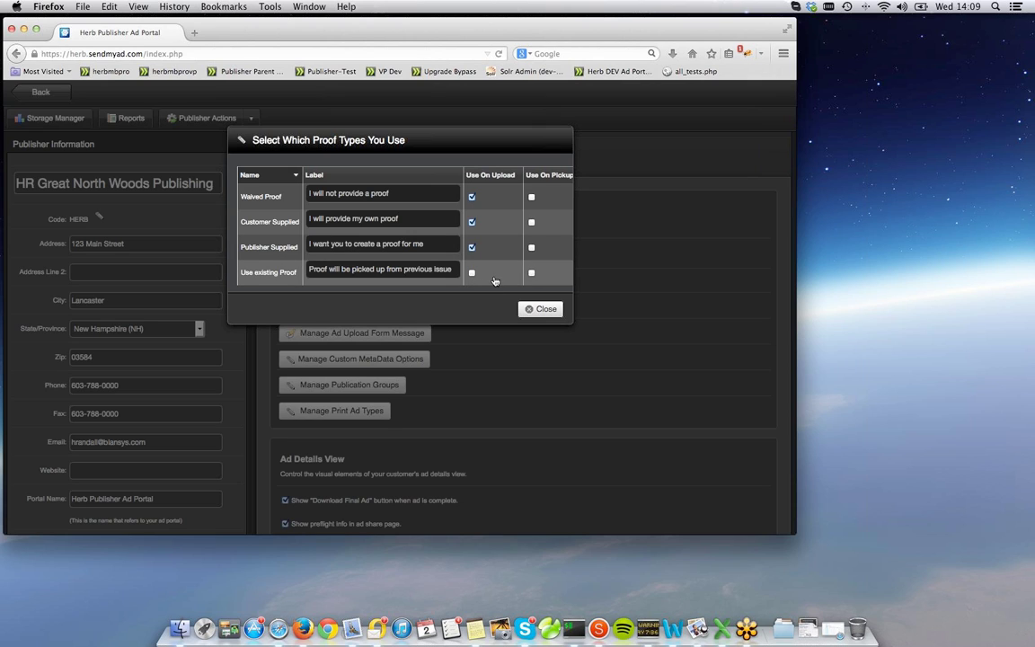
click(532, 273)
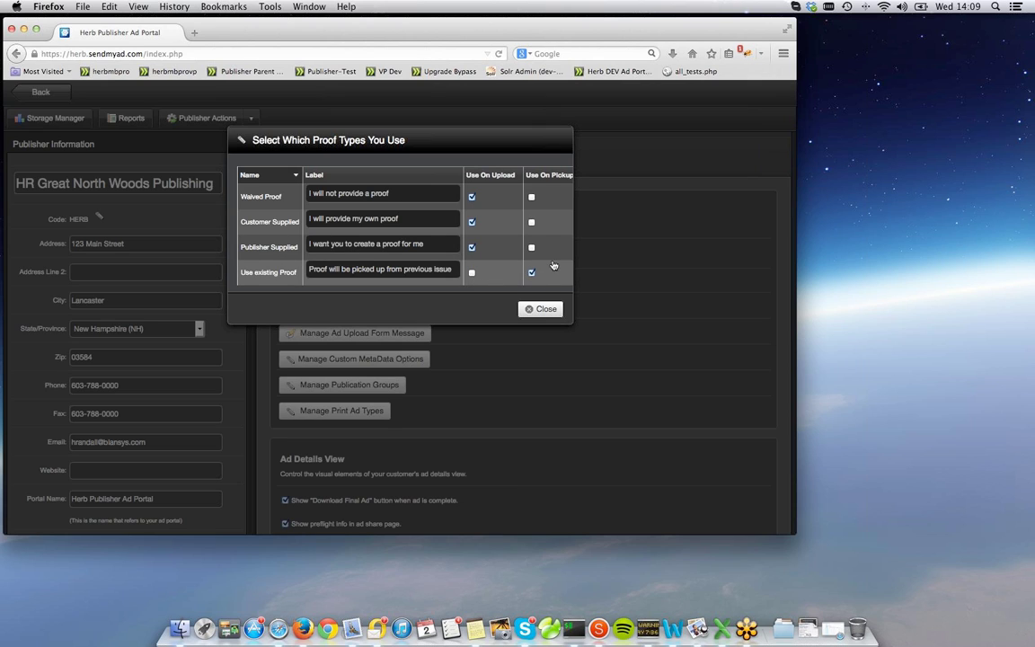
click(472, 248)
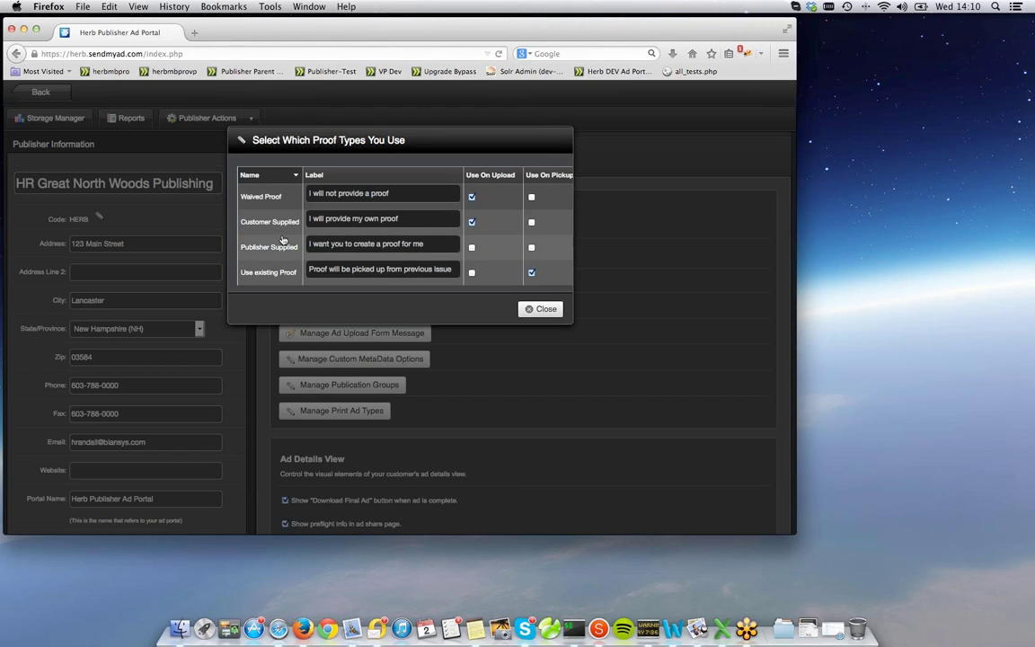
click(542, 310)
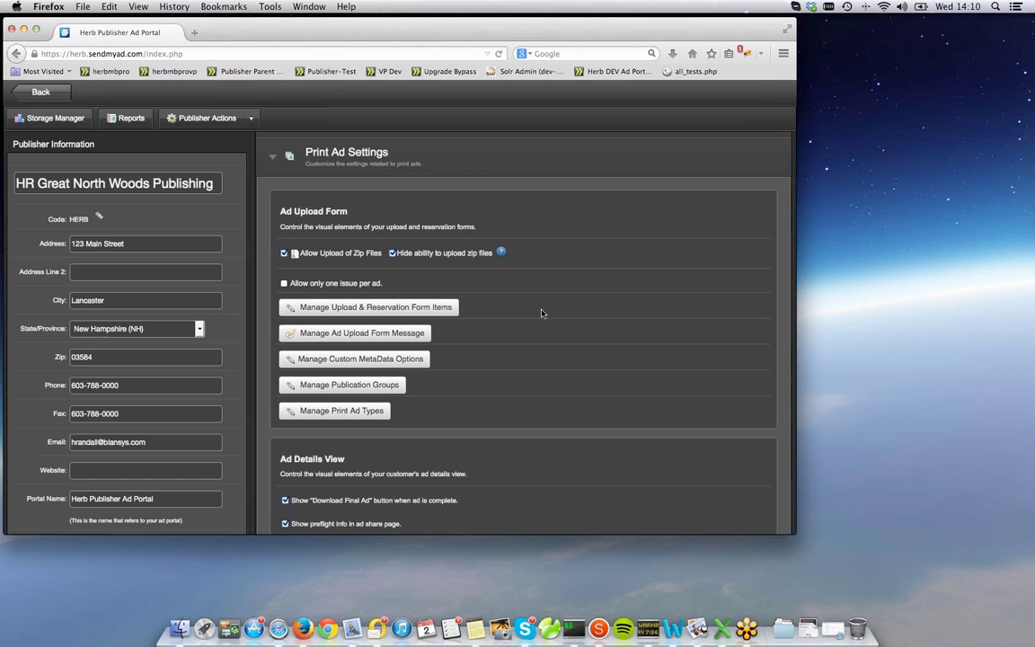
Collapse the Print Ad Settings, then leave and reopen the company profile.
click(311, 153)
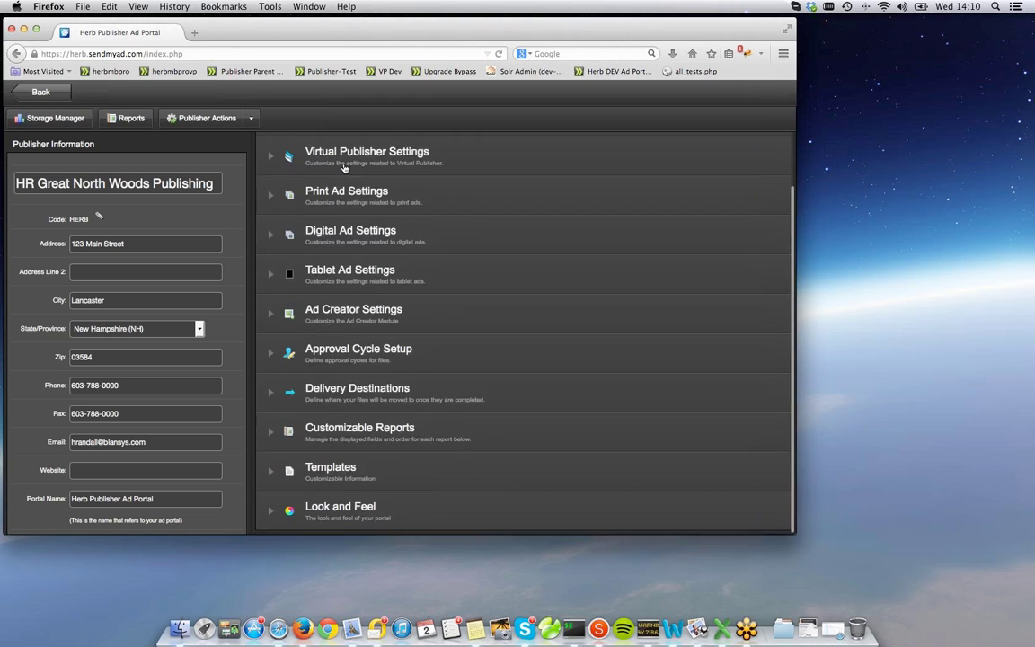
click(41, 93)
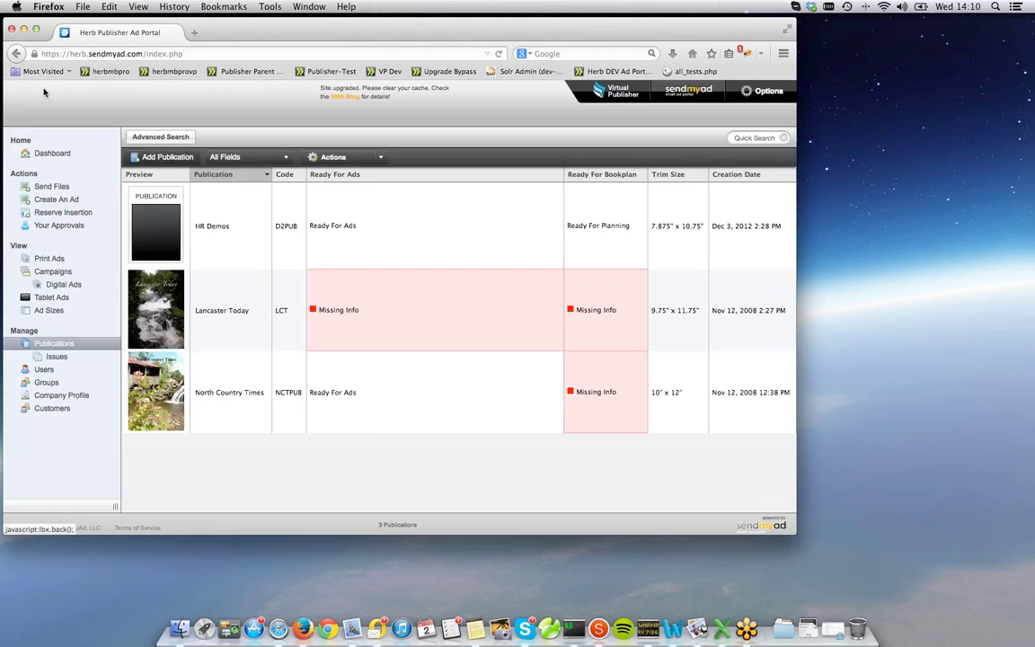
click(76, 400)
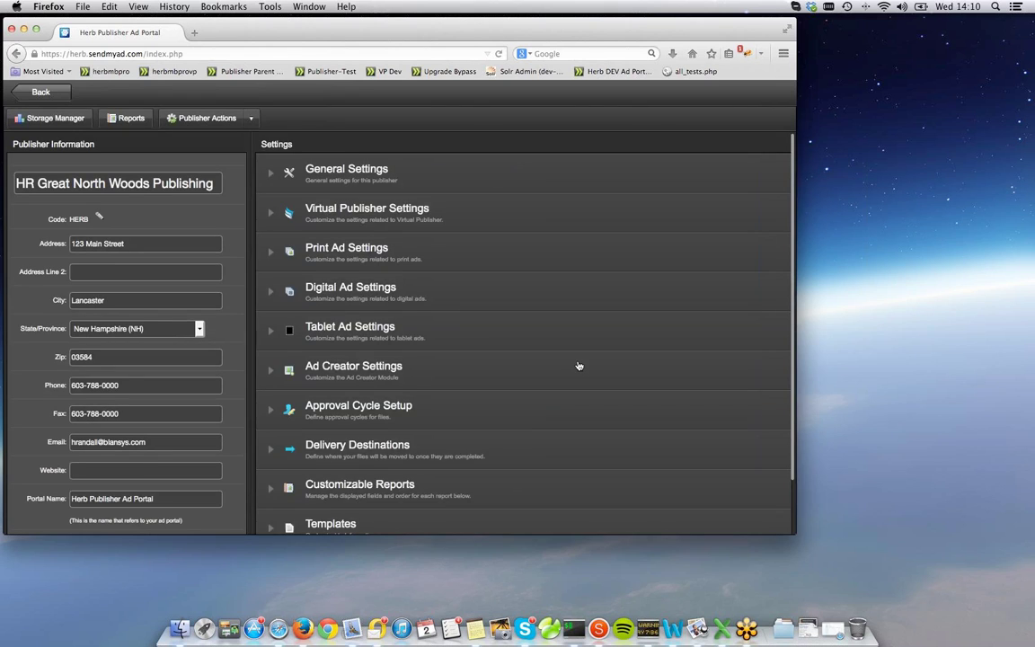
Expand the Templates section and examine the email and general site text templates.
scroll(578, 365, down, 2)
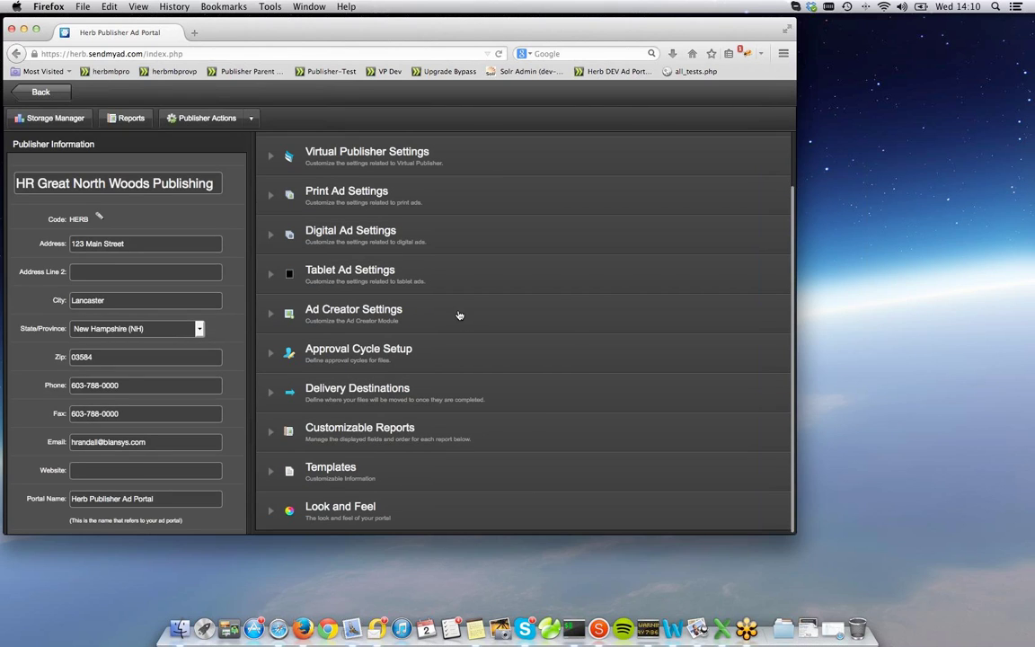
click(346, 473)
scroll(459, 441, down, 4)
scroll(494, 449, down, 2)
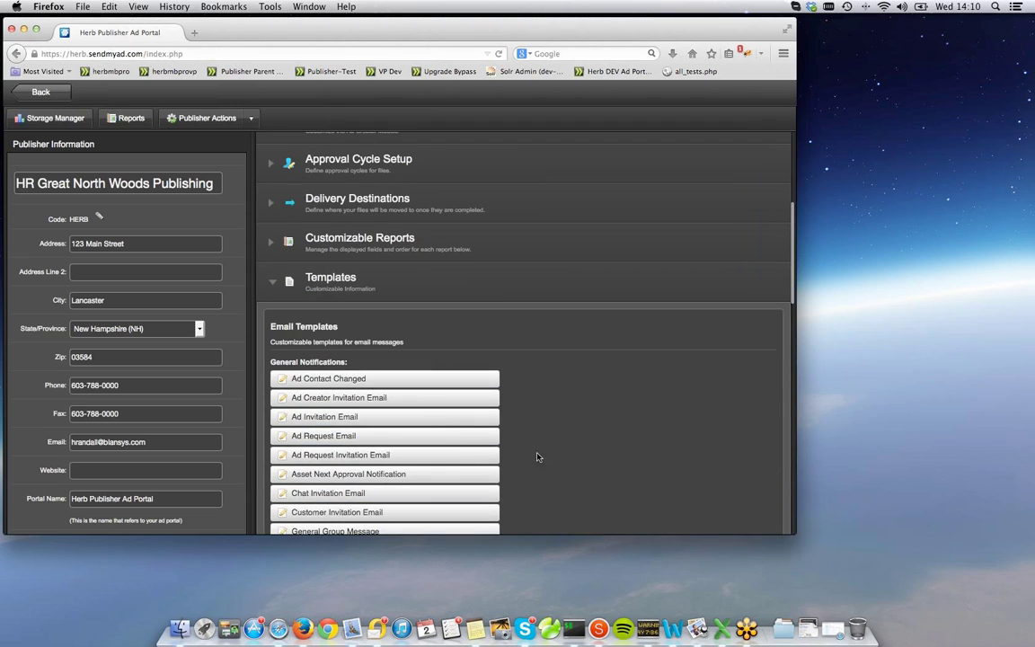
scroll(554, 459, down, 3)
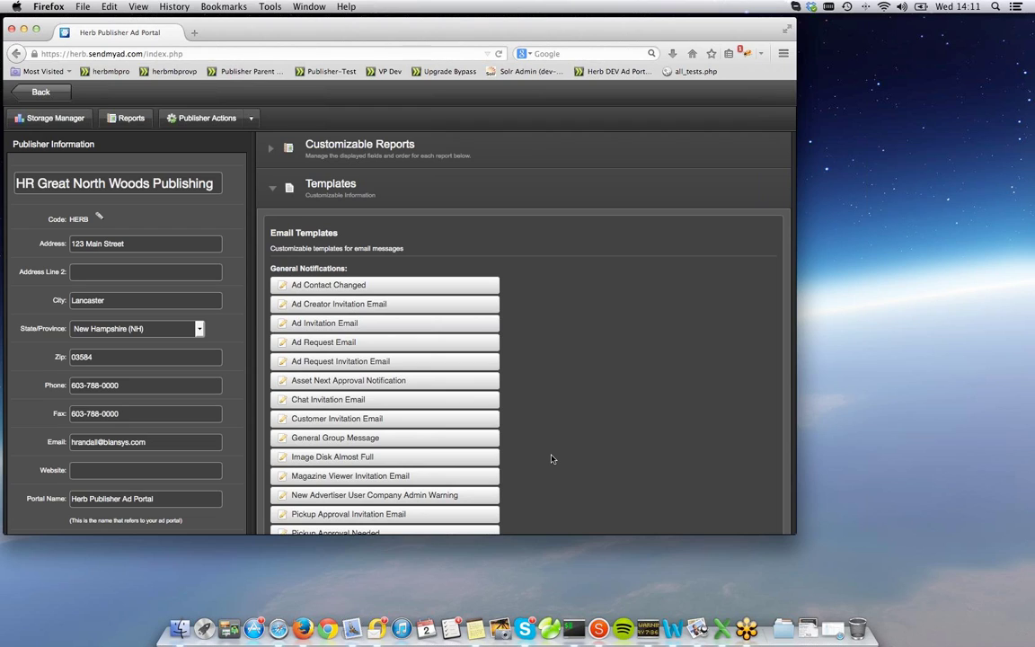
scroll(552, 459, down, 3)
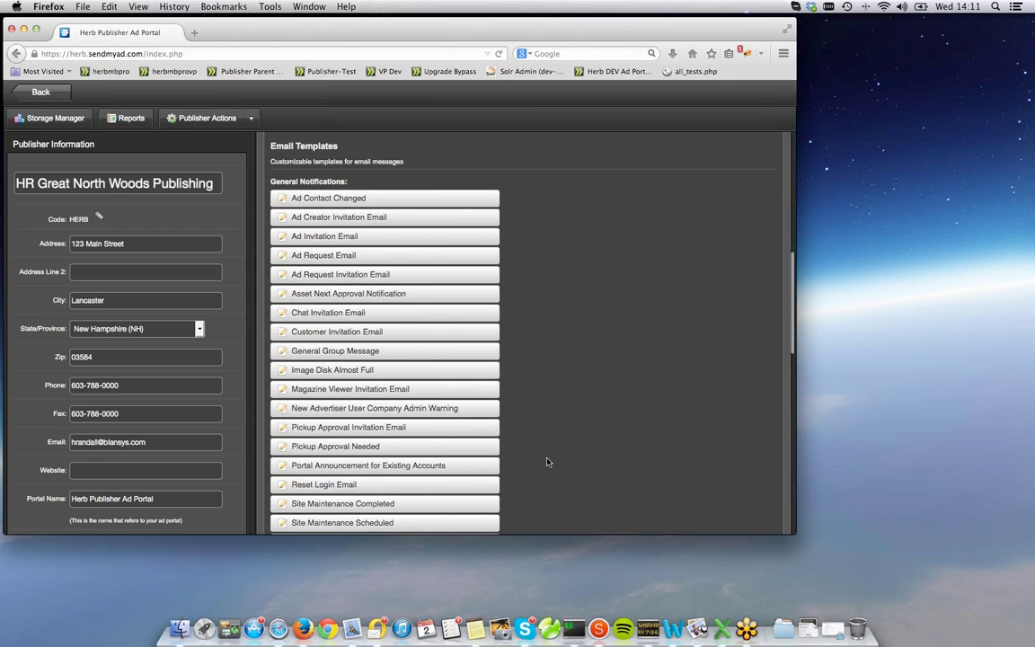
scroll(547, 461, down, 3)
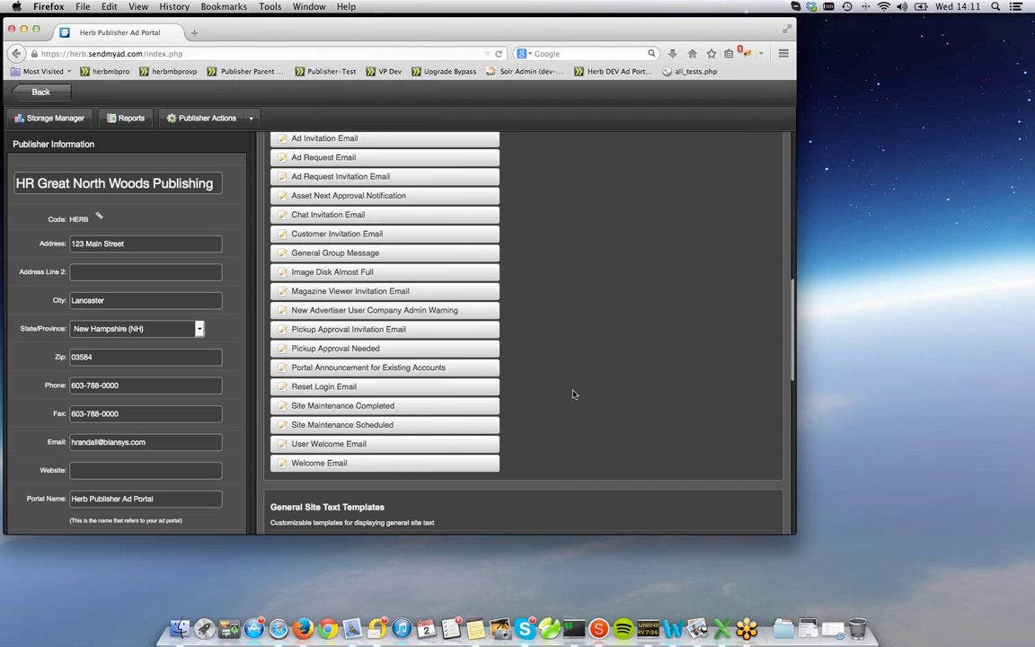
scroll(573, 394, down, 2)
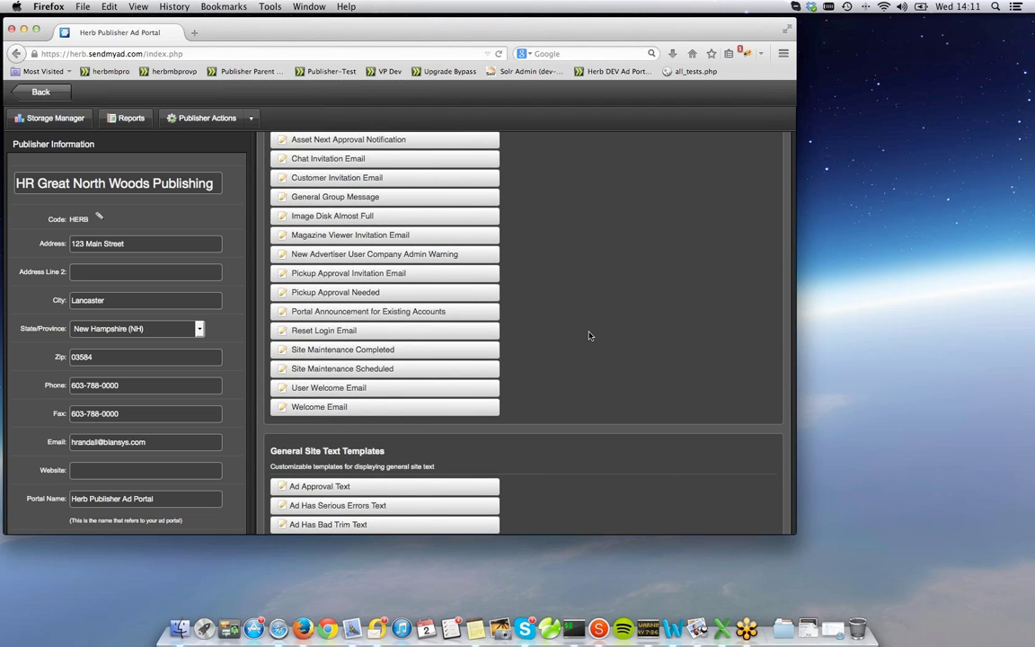
scroll(589, 335, down, 5)
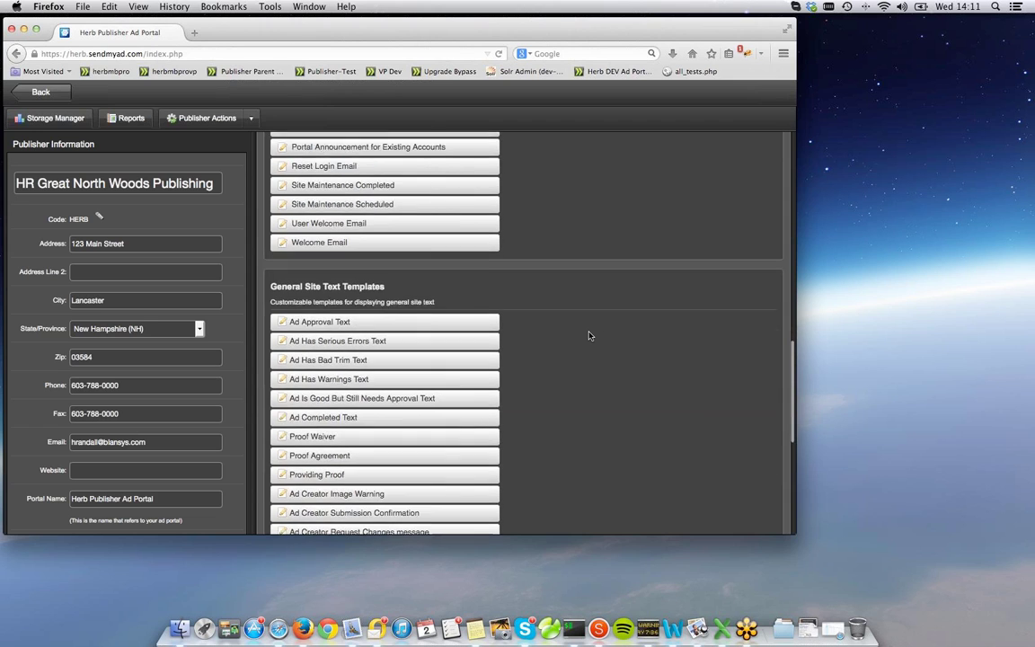
scroll(588, 335, up, 15)
scroll(590, 335, up, 4)
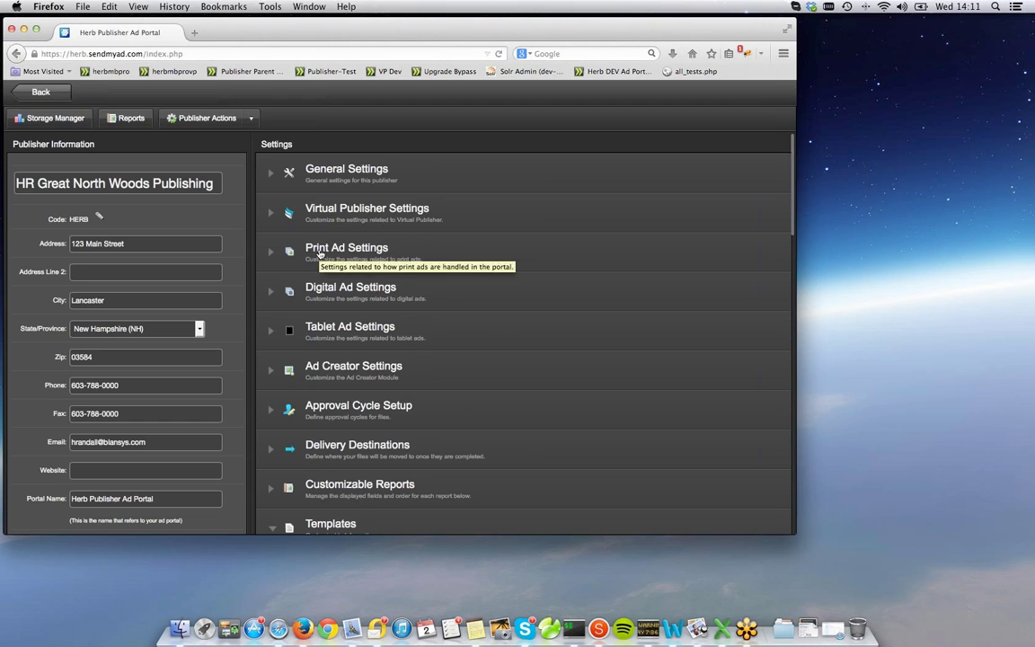
Examine the email template for the "Notify us when ads are uploaded" notification in the Print Ad Settings, and close it without saving.
click(319, 255)
scroll(475, 295, down, 3)
scroll(475, 295, down, 10)
scroll(475, 295, down, 10)
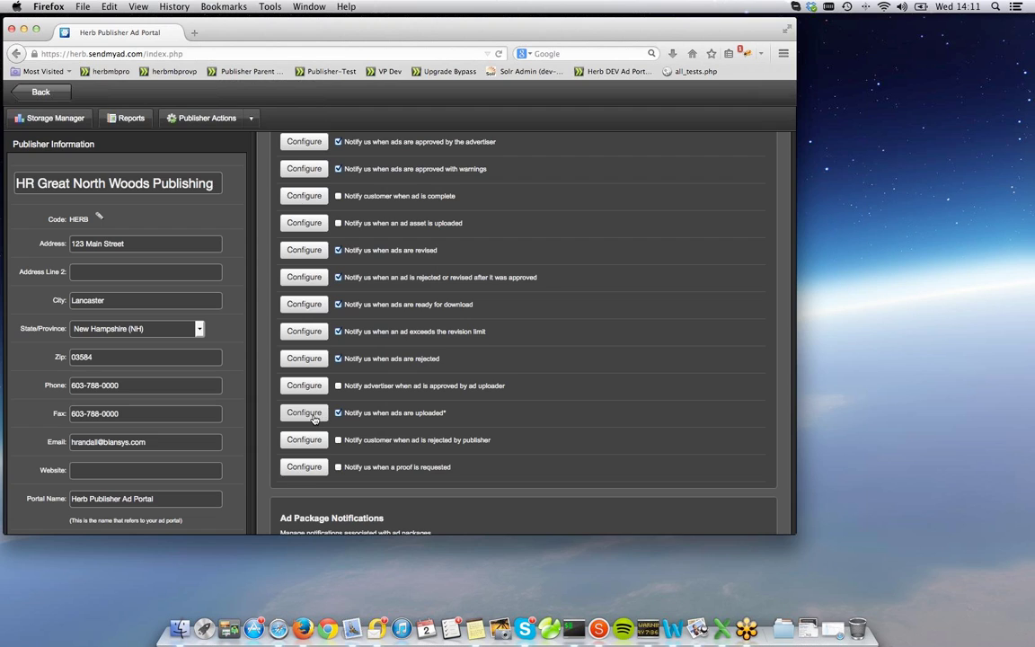
click(303, 413)
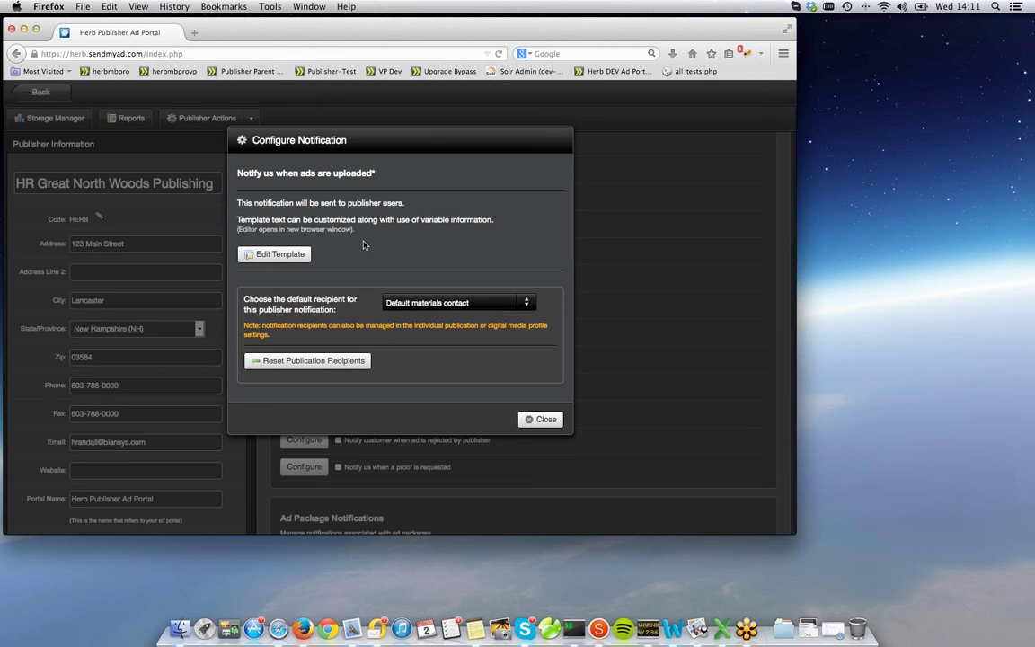
click(274, 254)
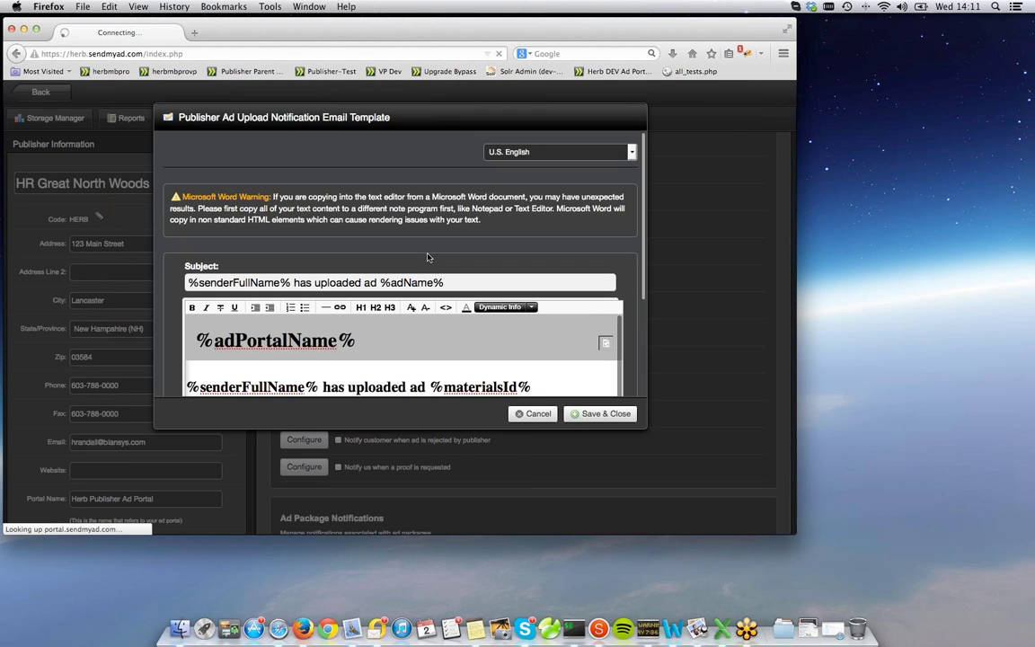
scroll(440, 270, down, 3)
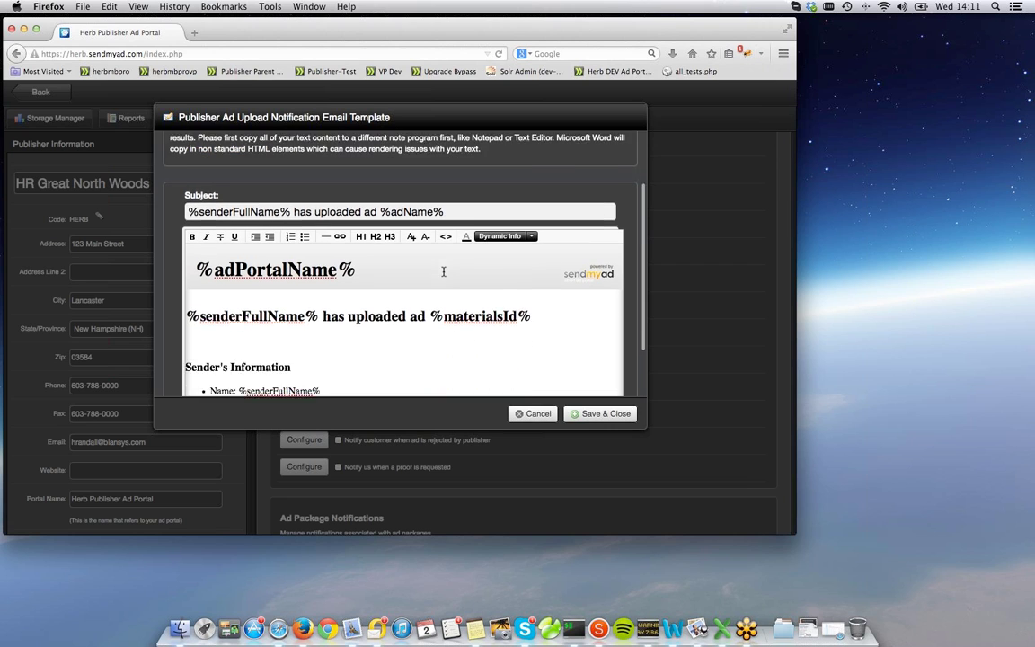
scroll(443, 271, down, 3)
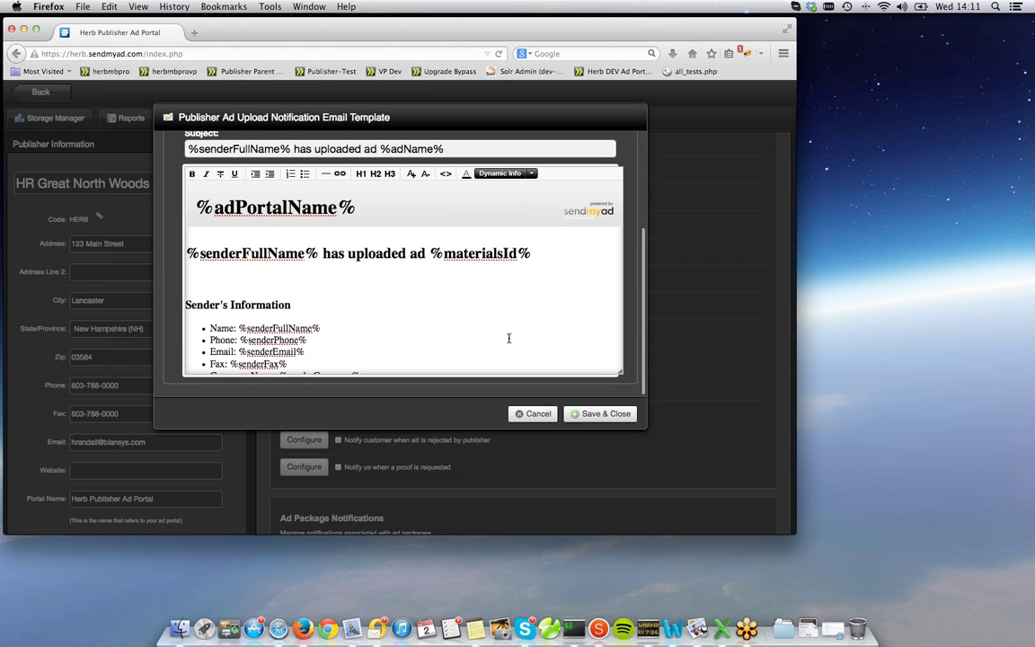
click(533, 414)
Collapse the Print Ad Settings and open the Proof Waiver template among the General Site Text Templates.
scroll(467, 316, up, 15)
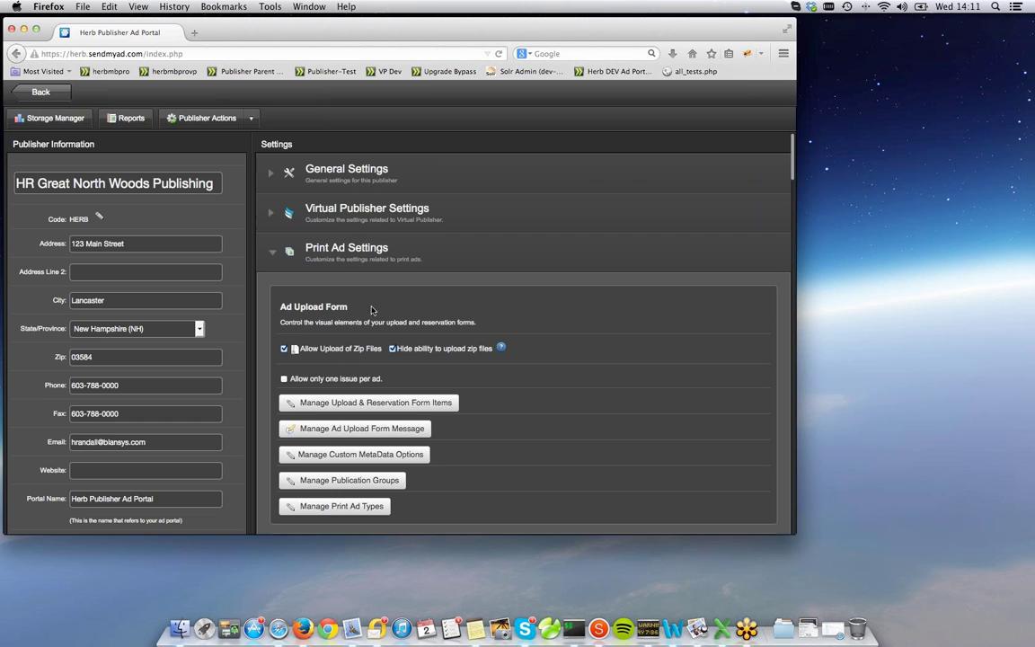
click(327, 258)
scroll(522, 348, down, 5)
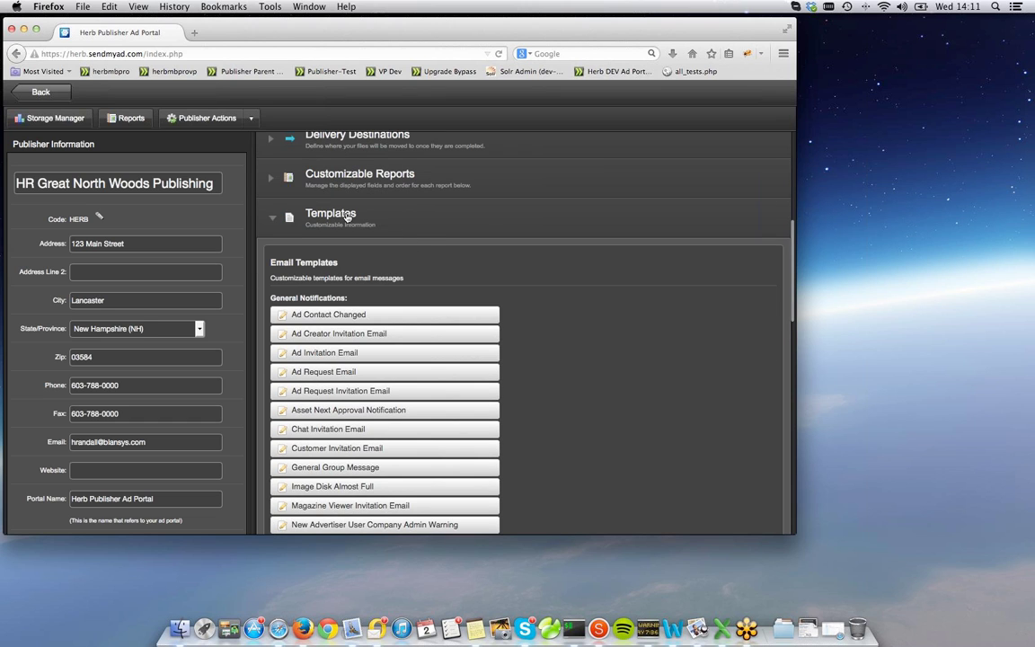
scroll(575, 296, down, 1)
scroll(579, 299, down, 10)
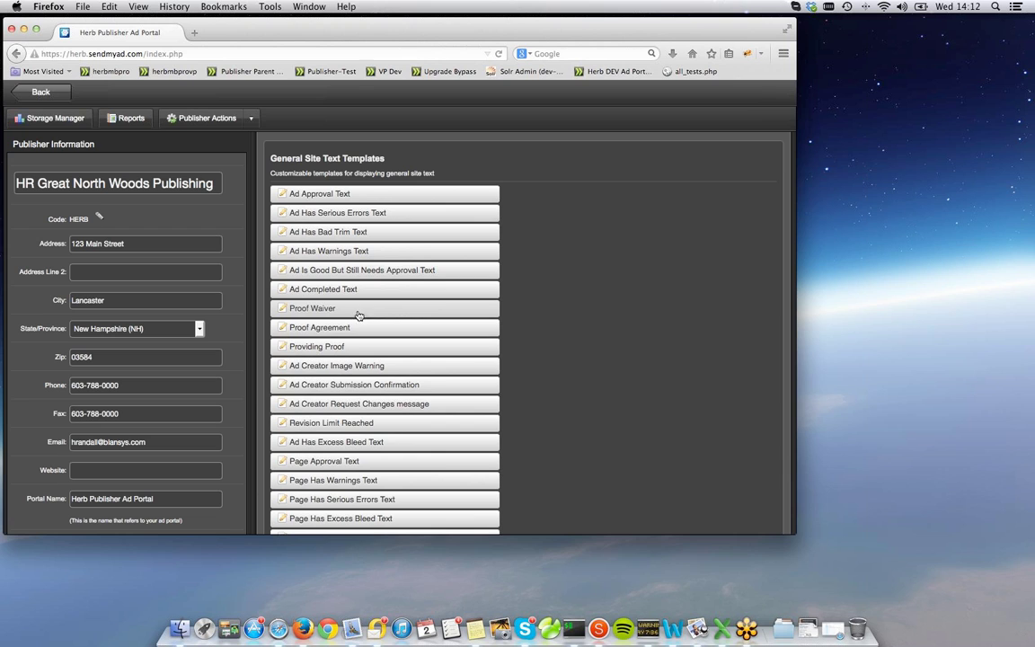
click(327, 309)
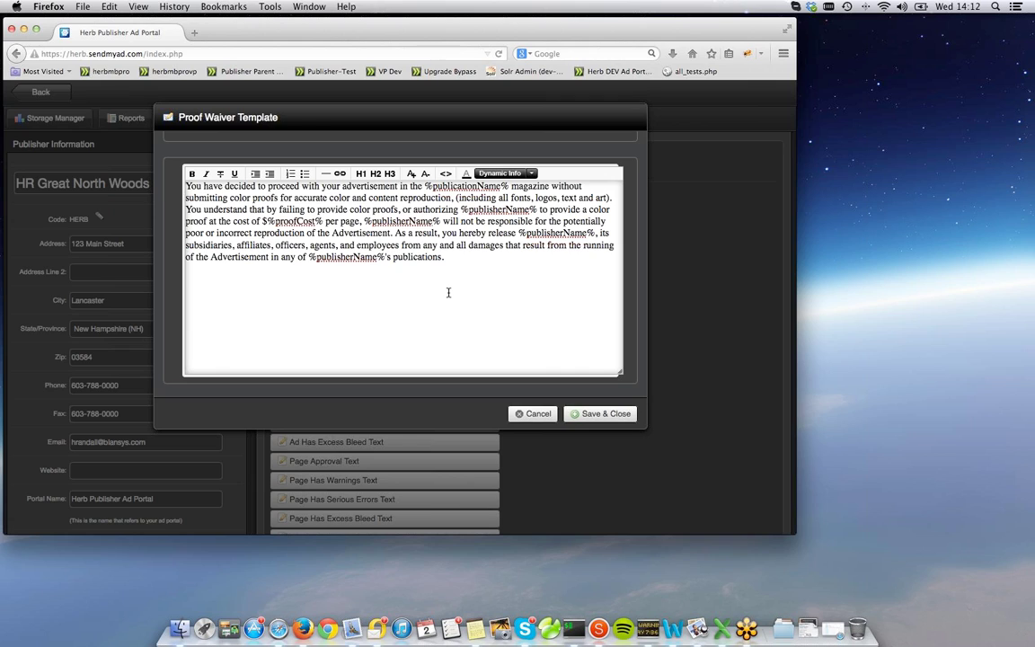
Review the Proof Waiver text and its available dynamic info, and close the template without saving.
click(457, 245)
click(531, 175)
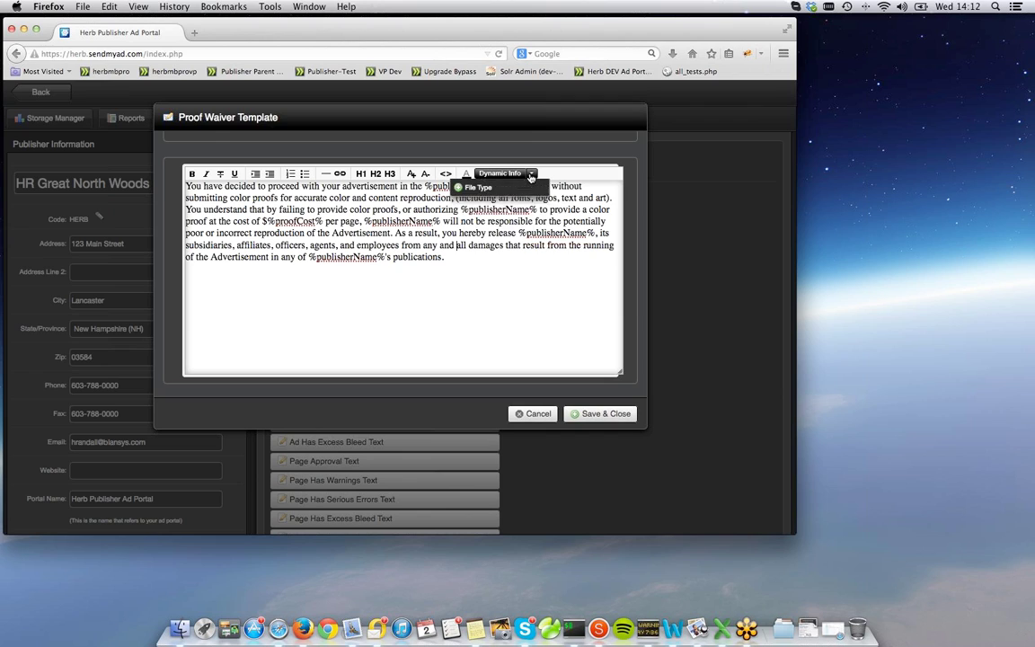
click(531, 174)
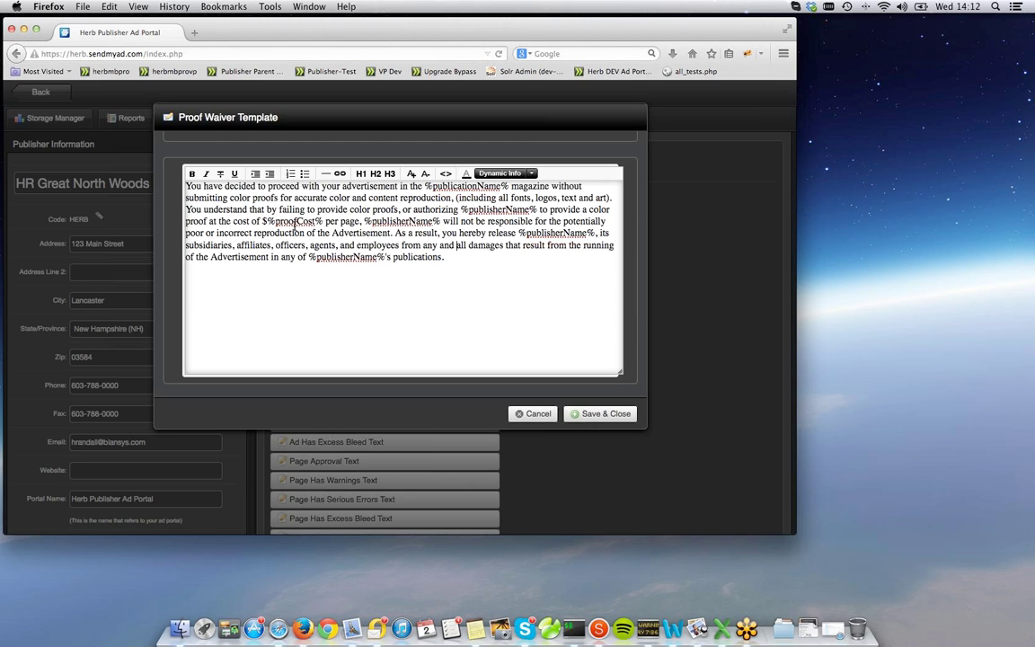
click(530, 415)
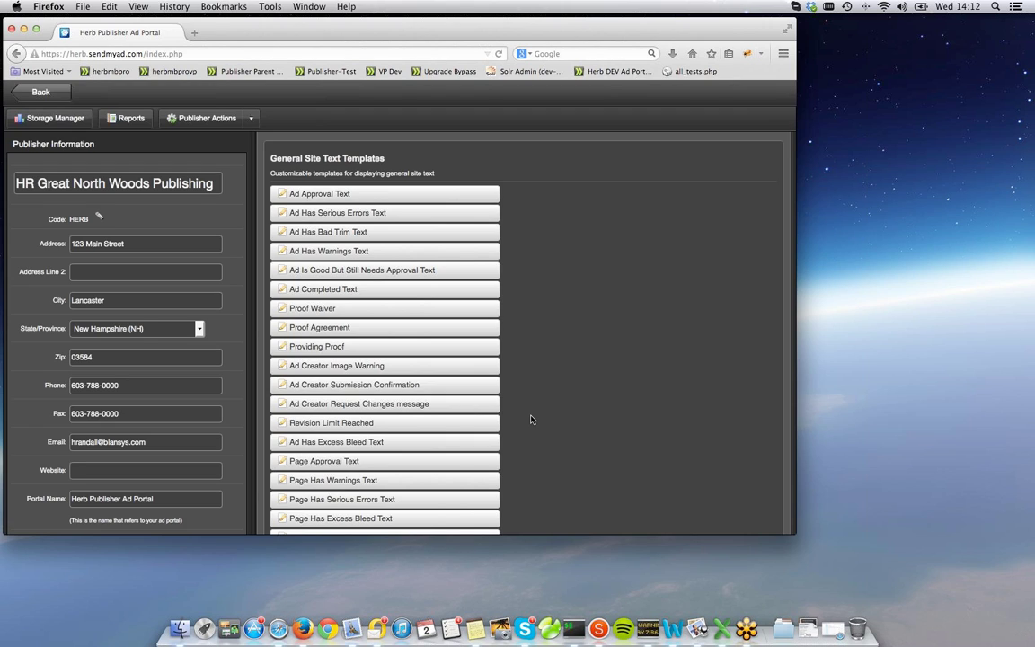
Review the Proof Agreement template, close it without saving, collapse the Templates section and leave the company profile.
click(342, 328)
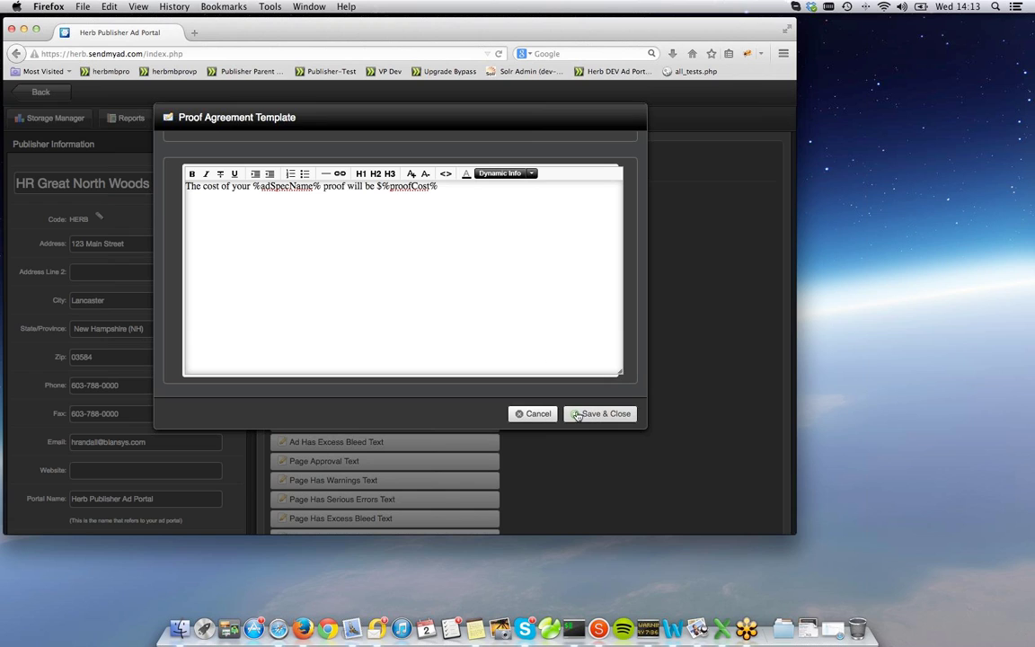
click(539, 416)
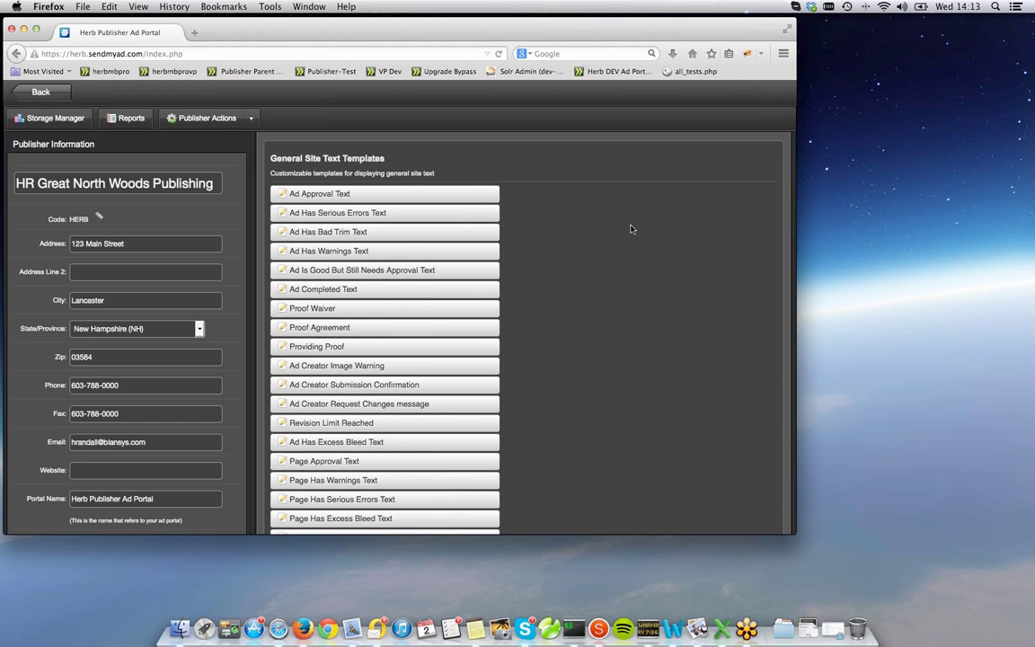
click(41, 92)
scroll(404, 180, down, 4)
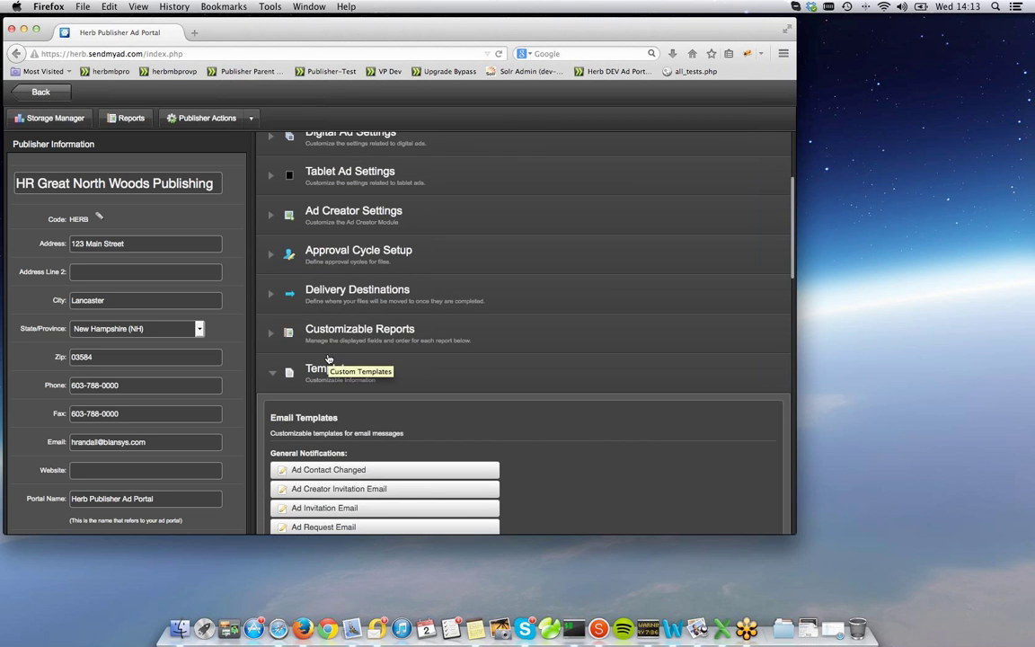
click(328, 369)
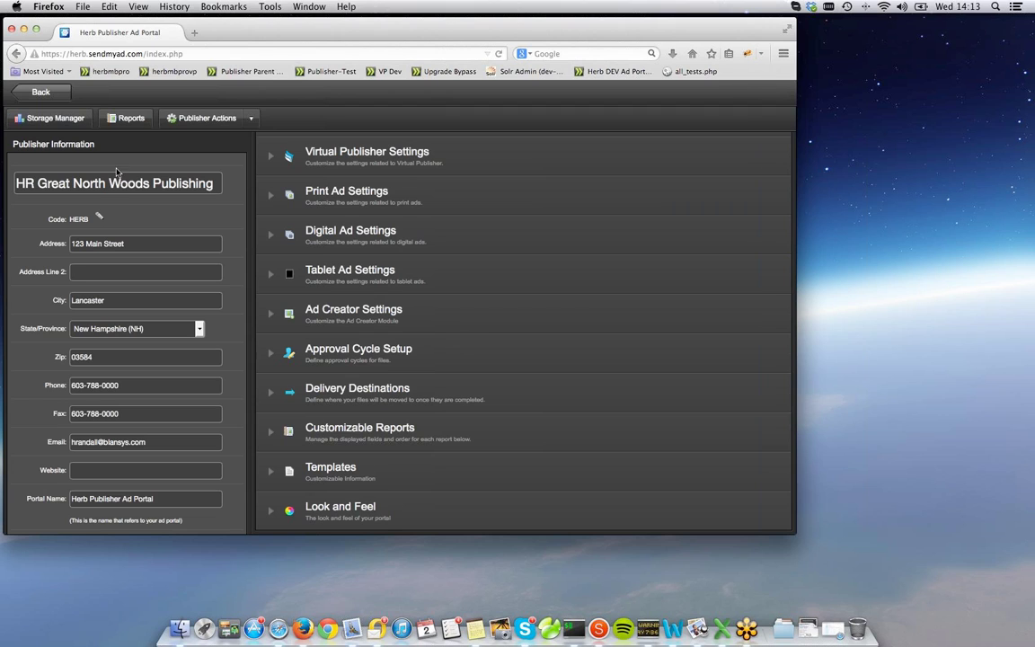
click(34, 94)
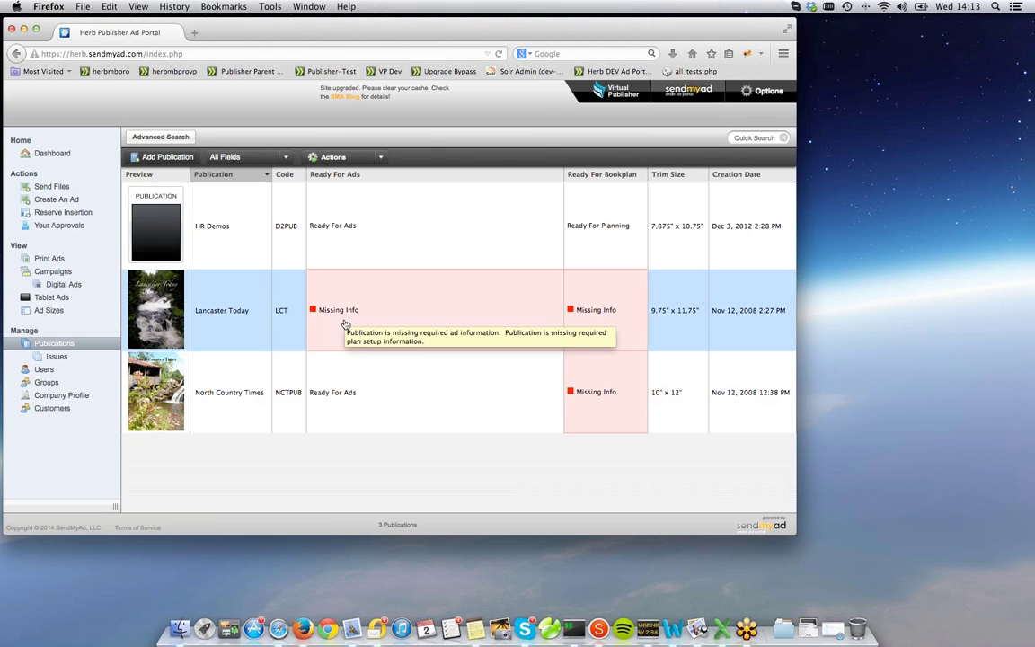
Examine the "Manage your users on each publication" option in the company profile's General Settings, and return to the publications list.
mouse_move(333, 228)
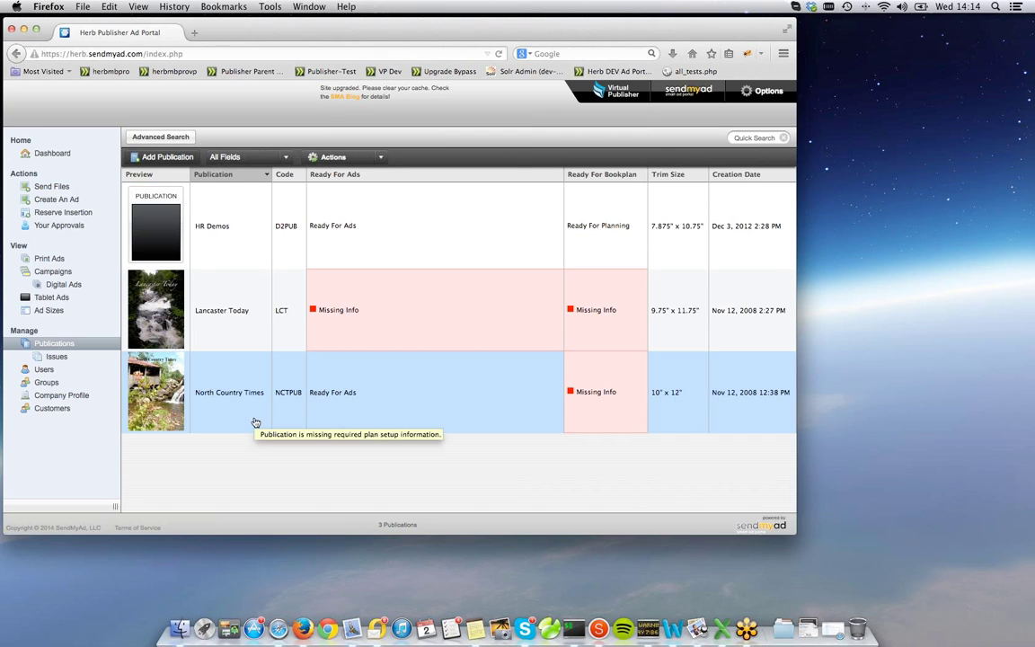
click(75, 398)
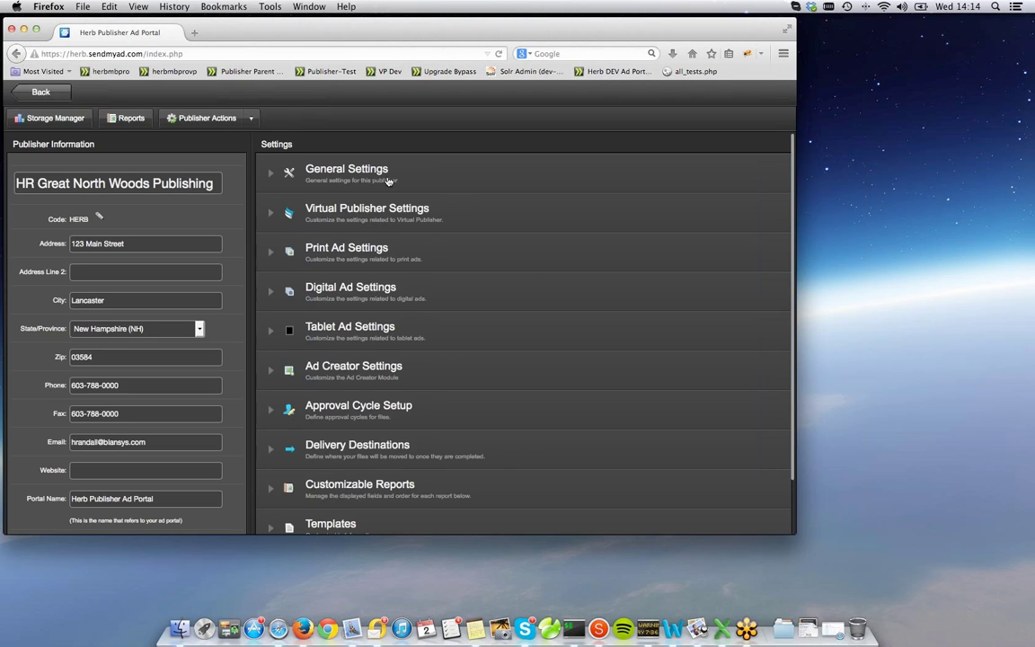
click(350, 166)
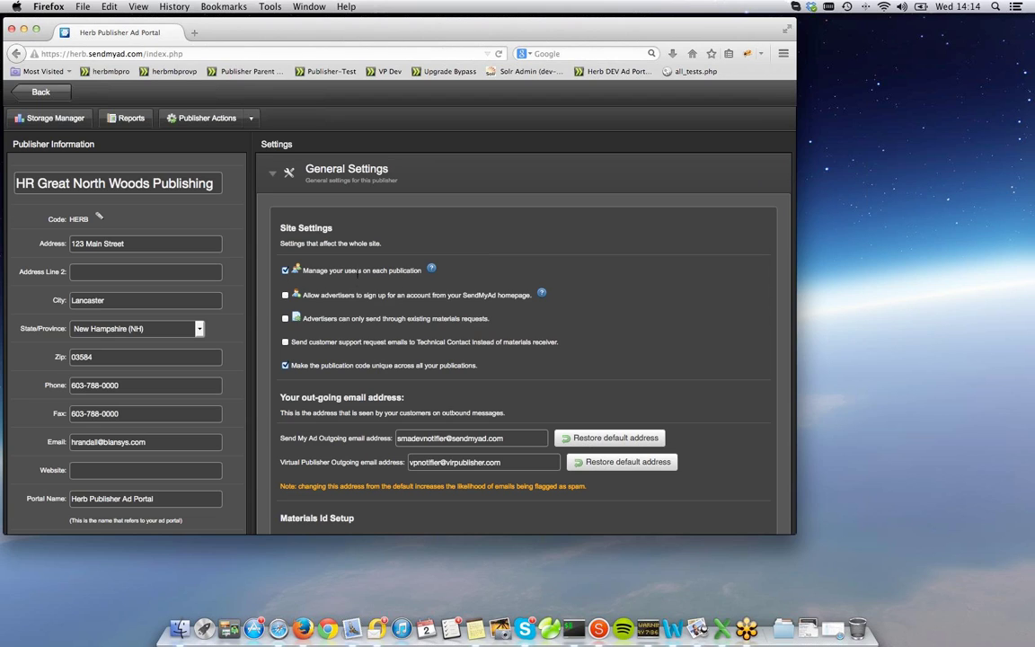
mouse_move(429, 283)
mouse_move(304, 281)
click(57, 98)
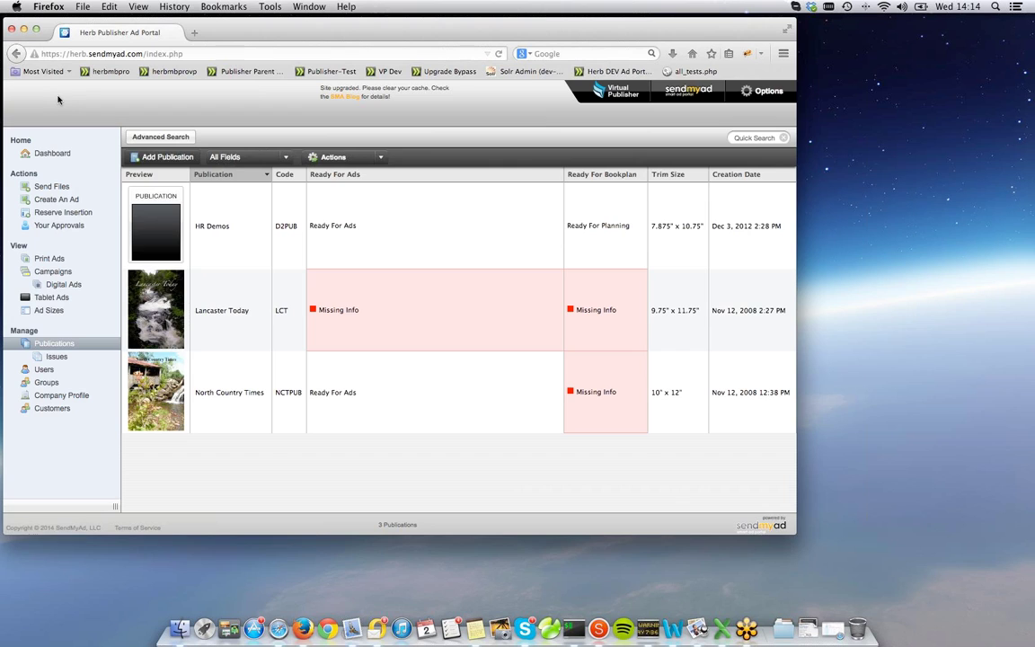
Open the main publisher user's record from the Users list, examine the groups the user belongs to, and return to the list.
click(42, 370)
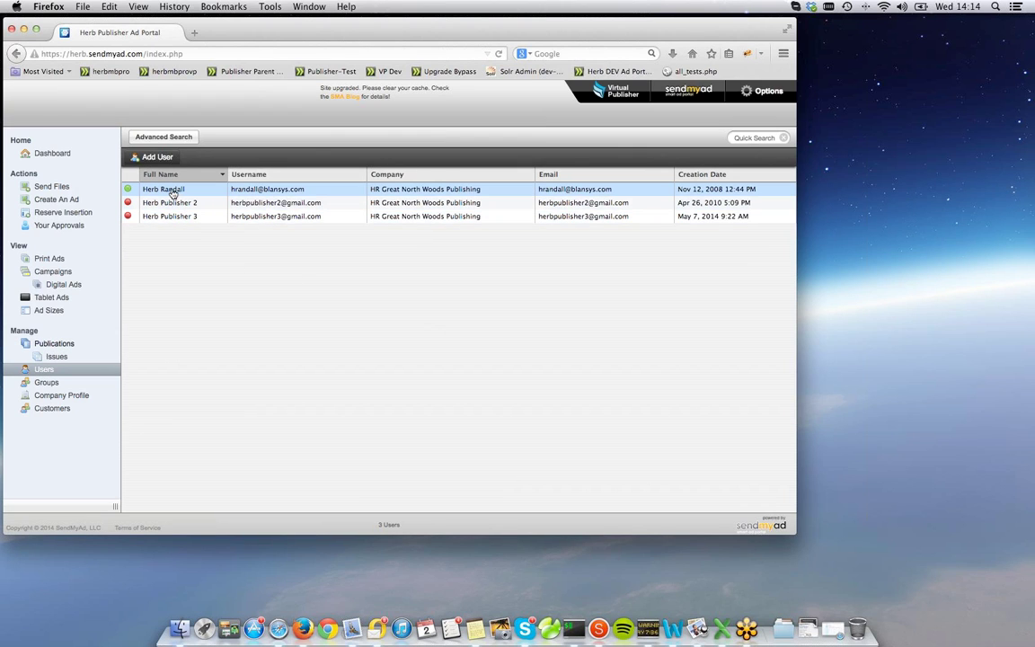
double_click(173, 192)
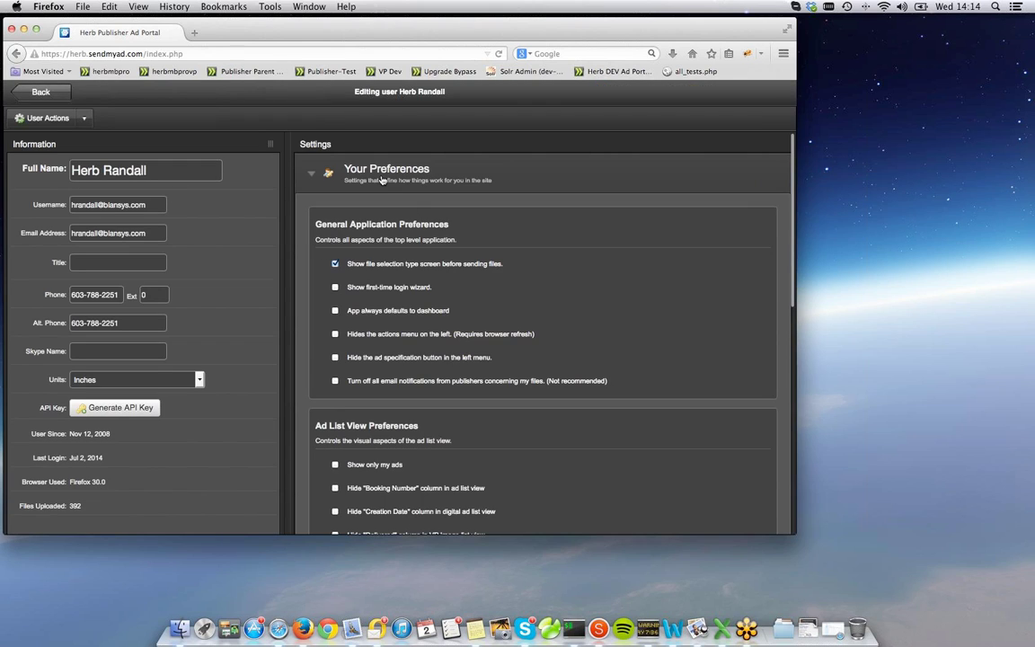
click(381, 180)
click(389, 298)
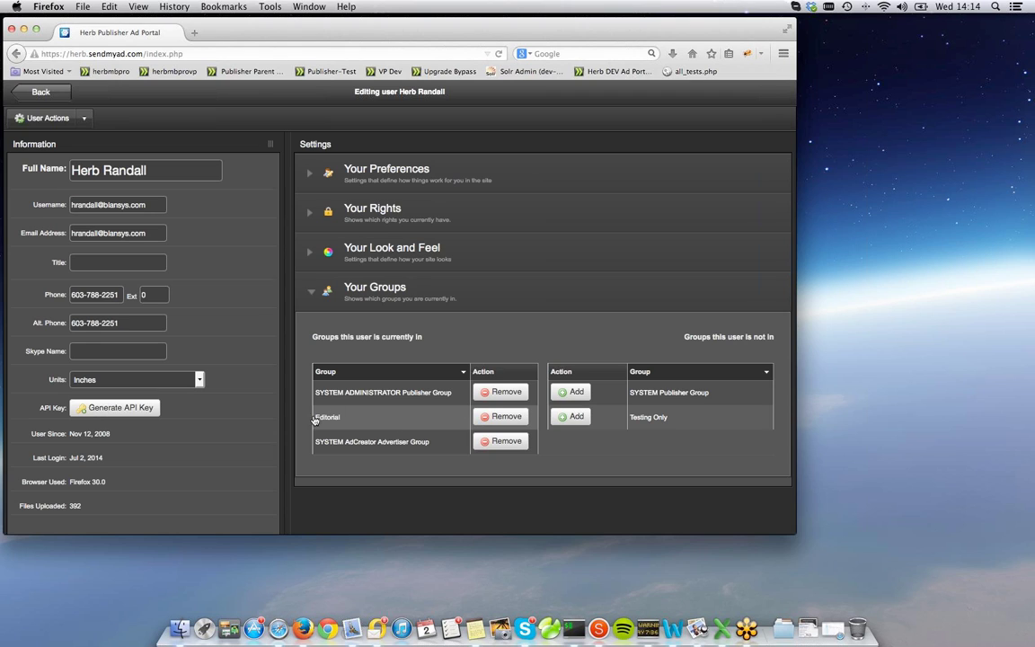
click(42, 94)
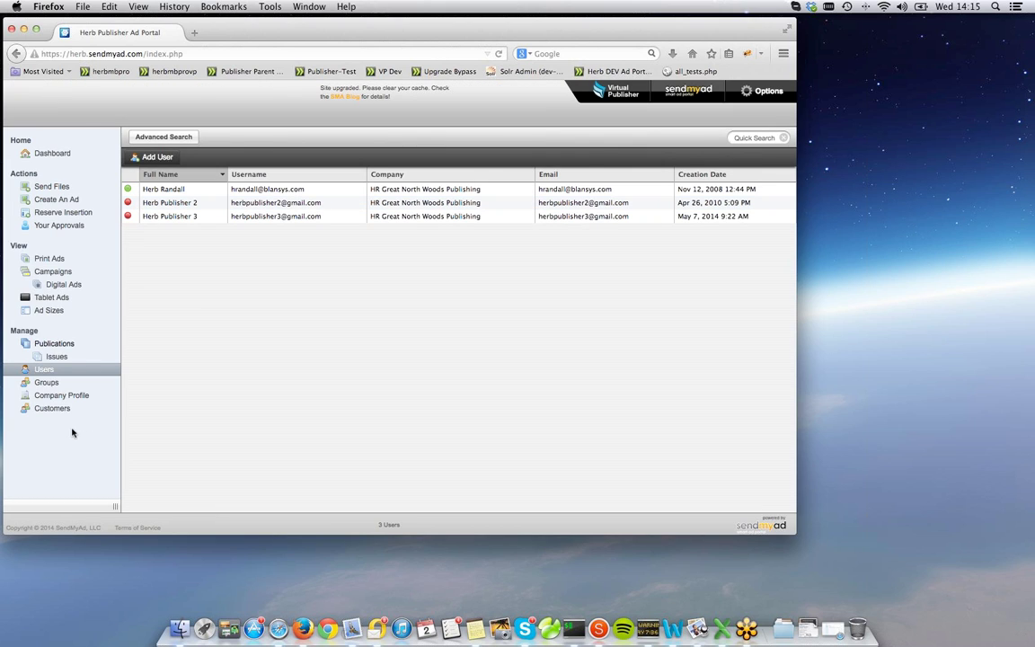
Open the Editorial group and examine its notification settings and its users.
click(35, 381)
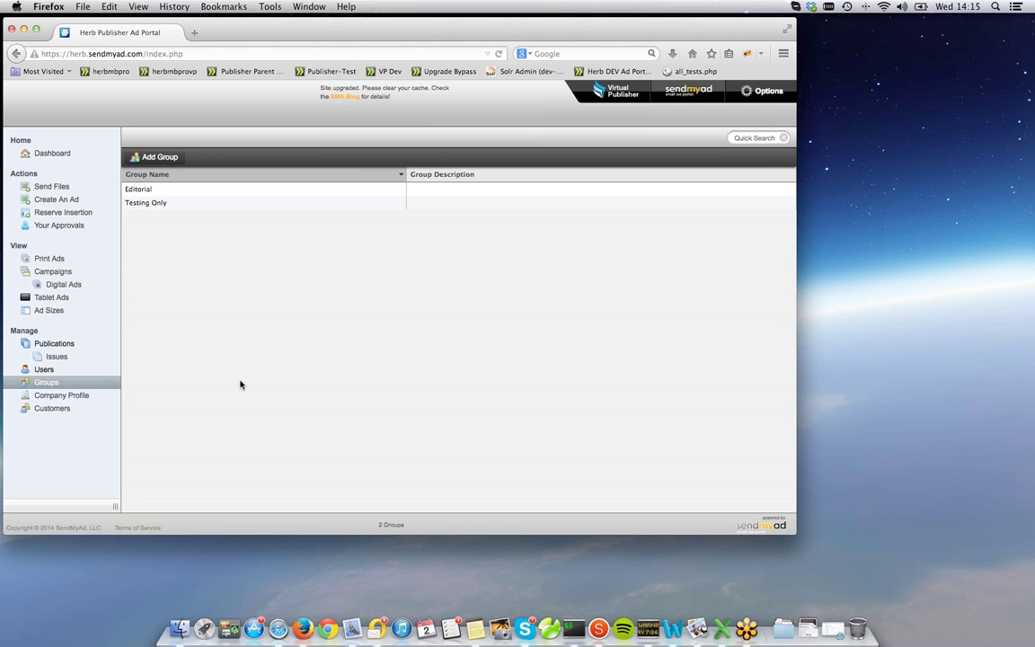
click(159, 194)
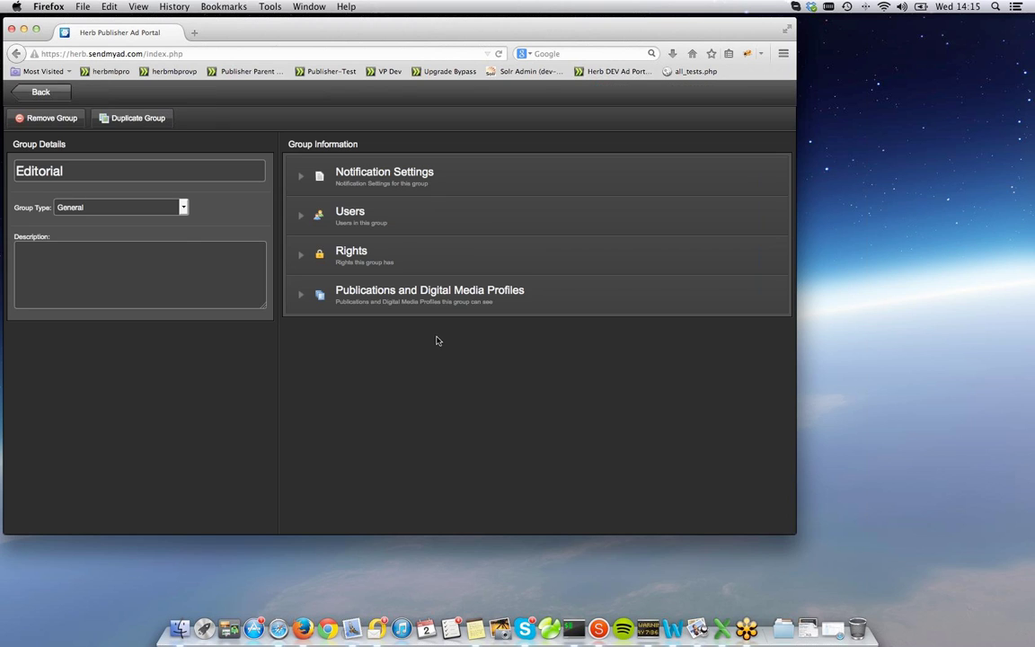
click(370, 256)
click(386, 185)
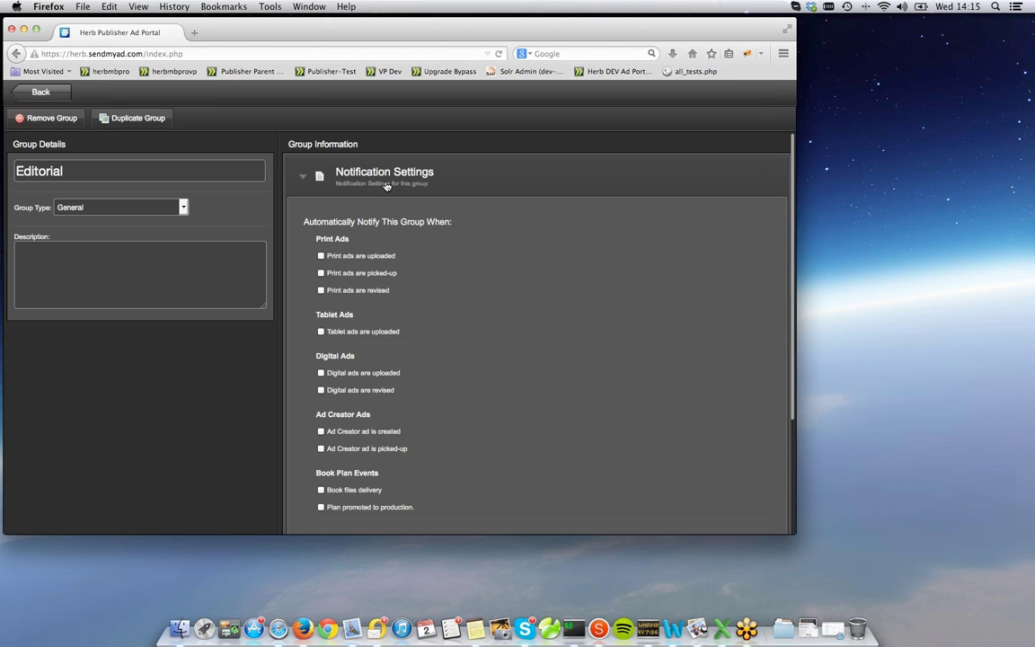
click(384, 180)
click(373, 234)
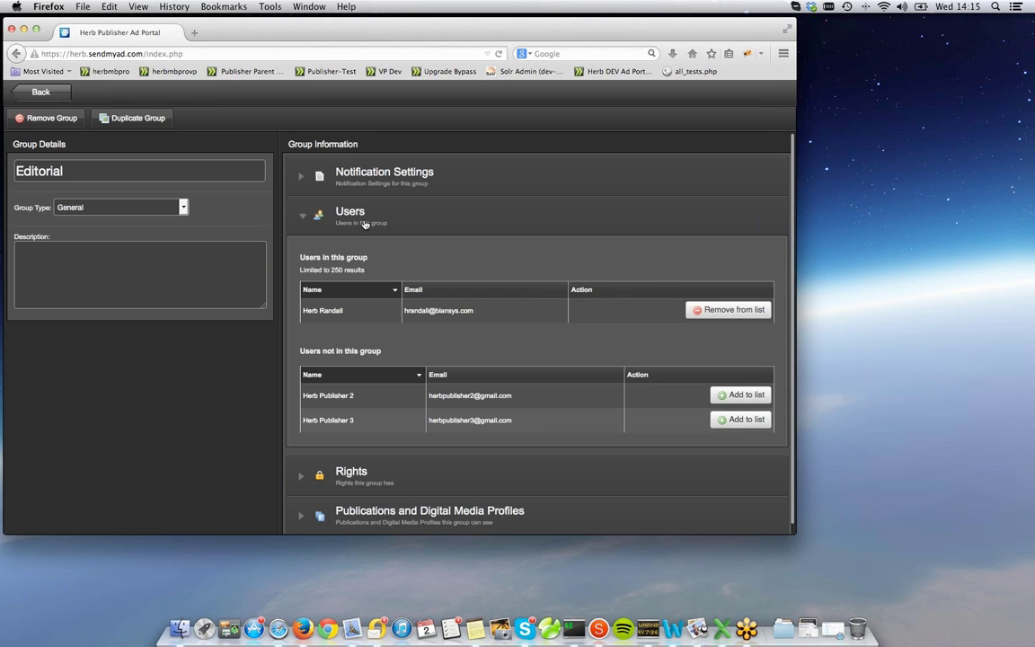
click(363, 223)
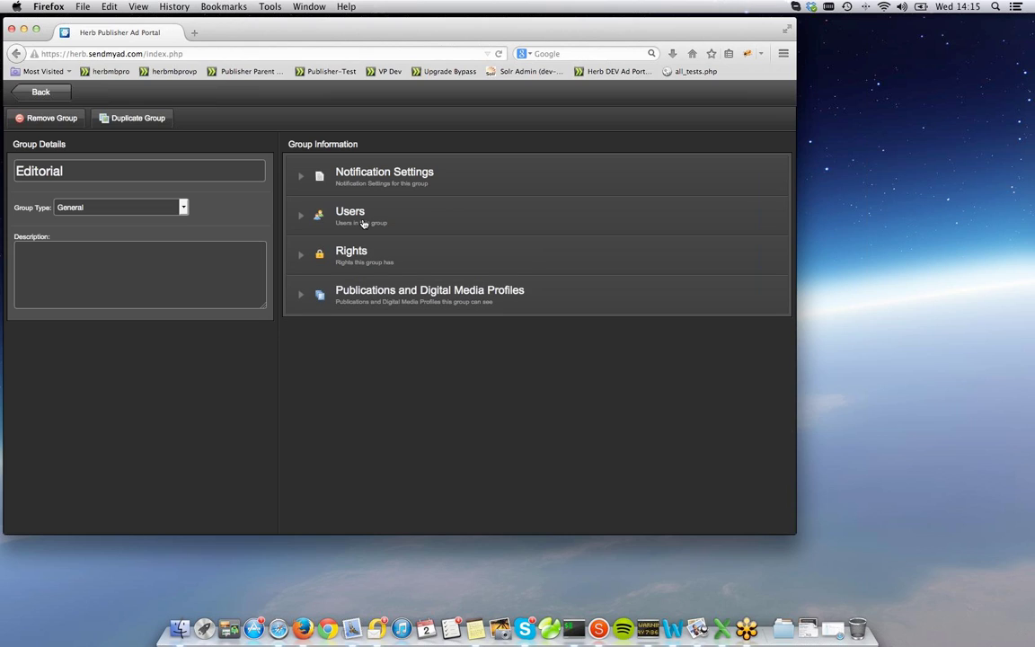
Examine which publications and digital media profiles the Editorial group can and cannot see, and return to the group list.
click(378, 299)
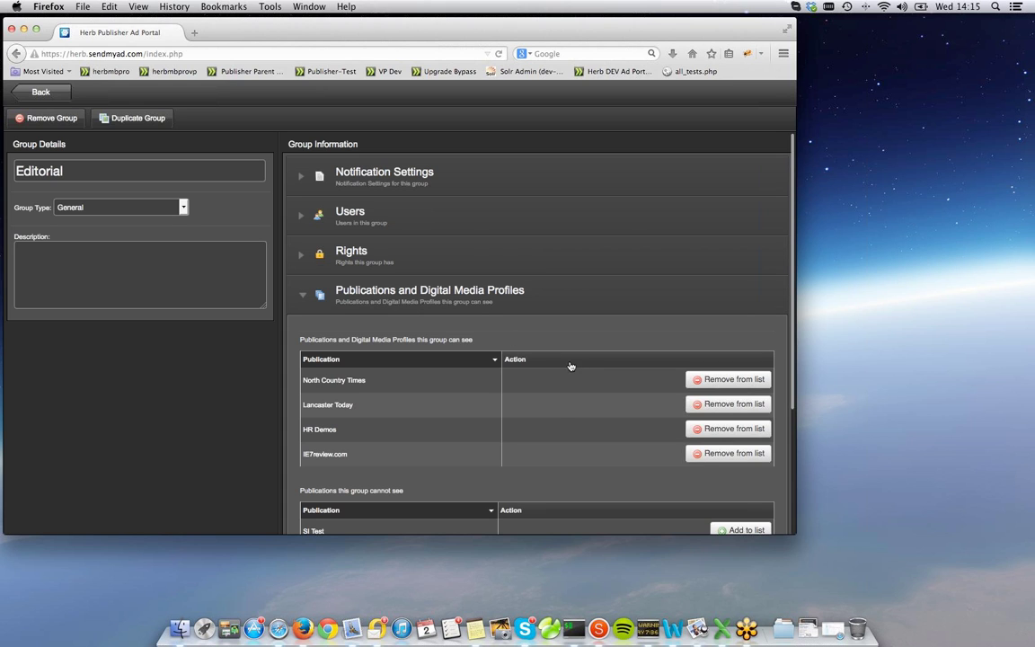
scroll(557, 414, down, 3)
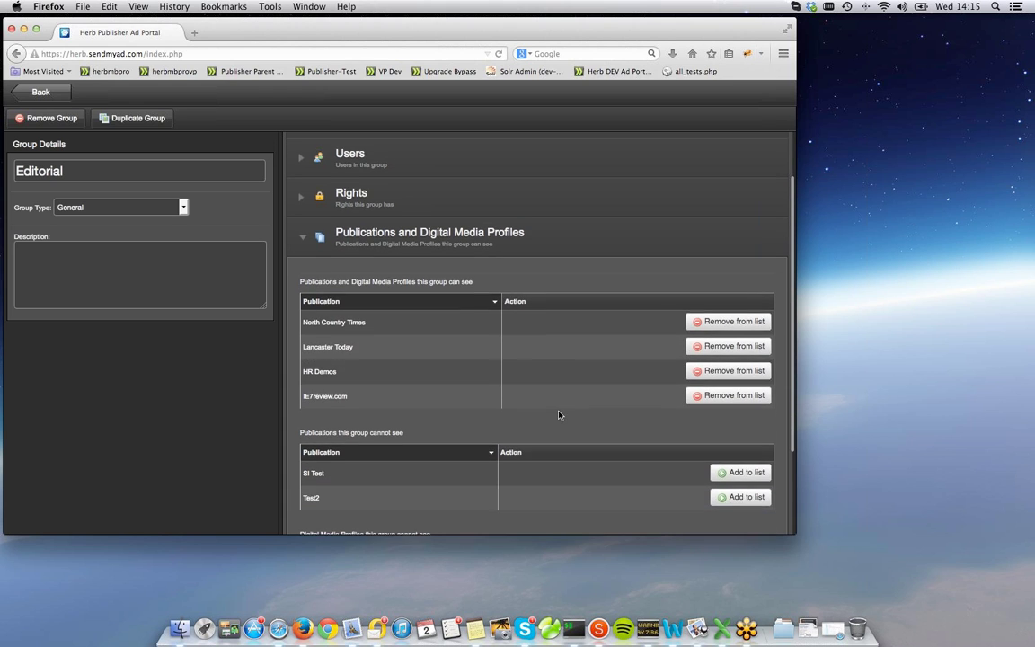
scroll(558, 414, down, 1)
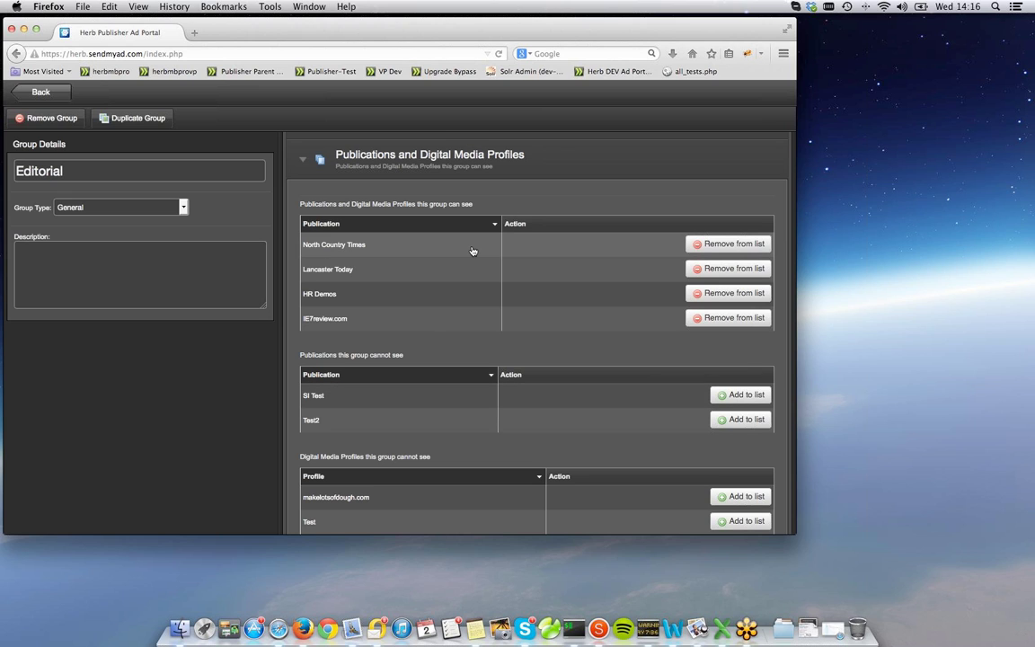
click(42, 93)
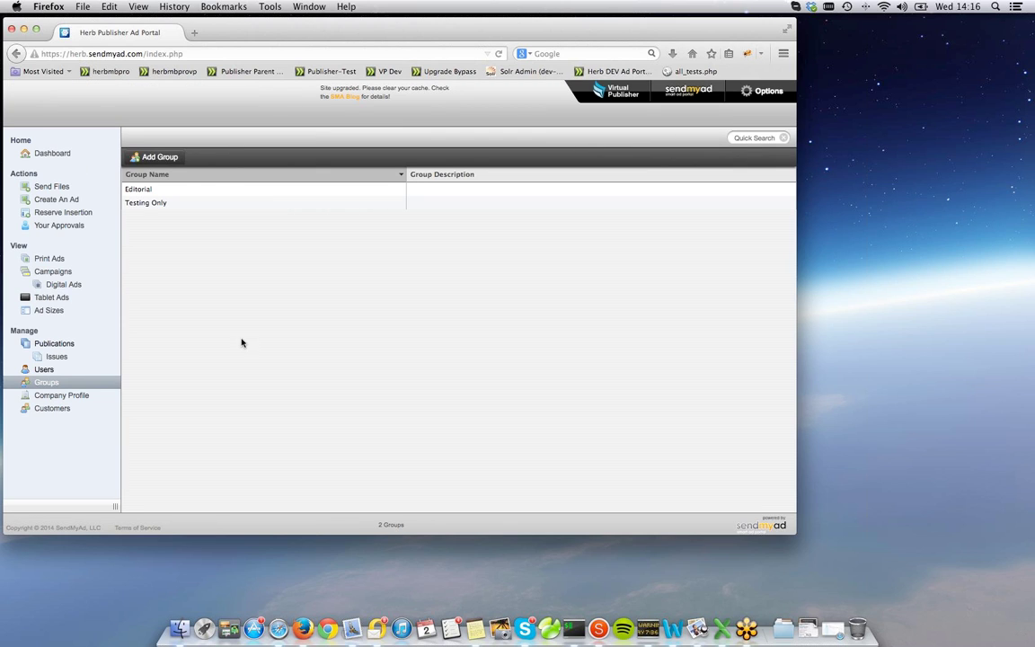
Open the Testing Only group, examine its visible publications and digital media profiles and its users, and return to the group list.
click(147, 203)
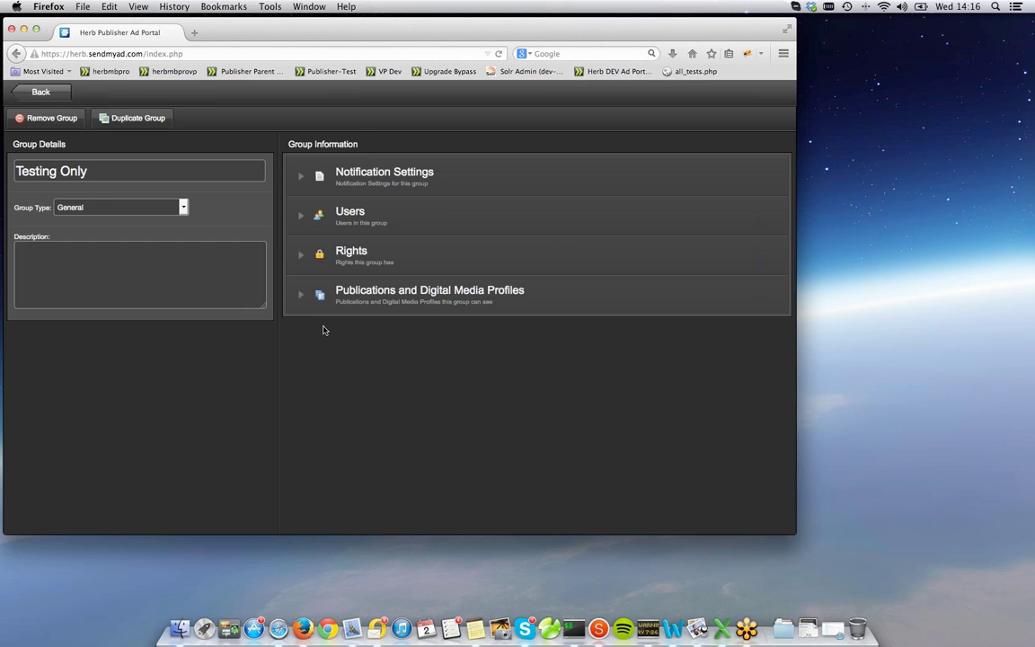
click(404, 297)
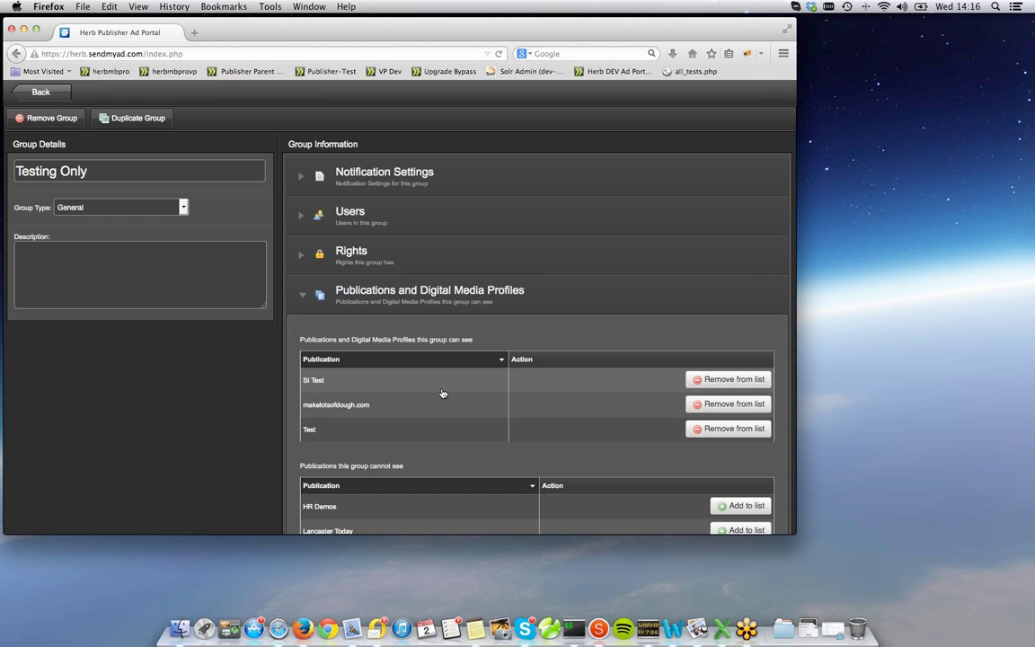
scroll(397, 355, down, 3)
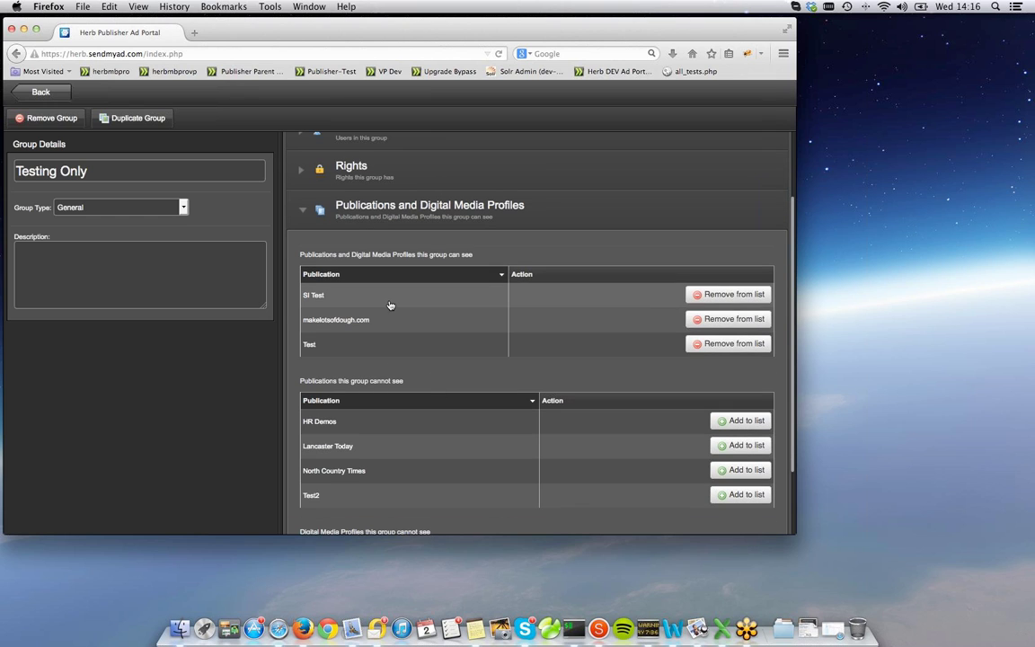
scroll(440, 285, up, 3)
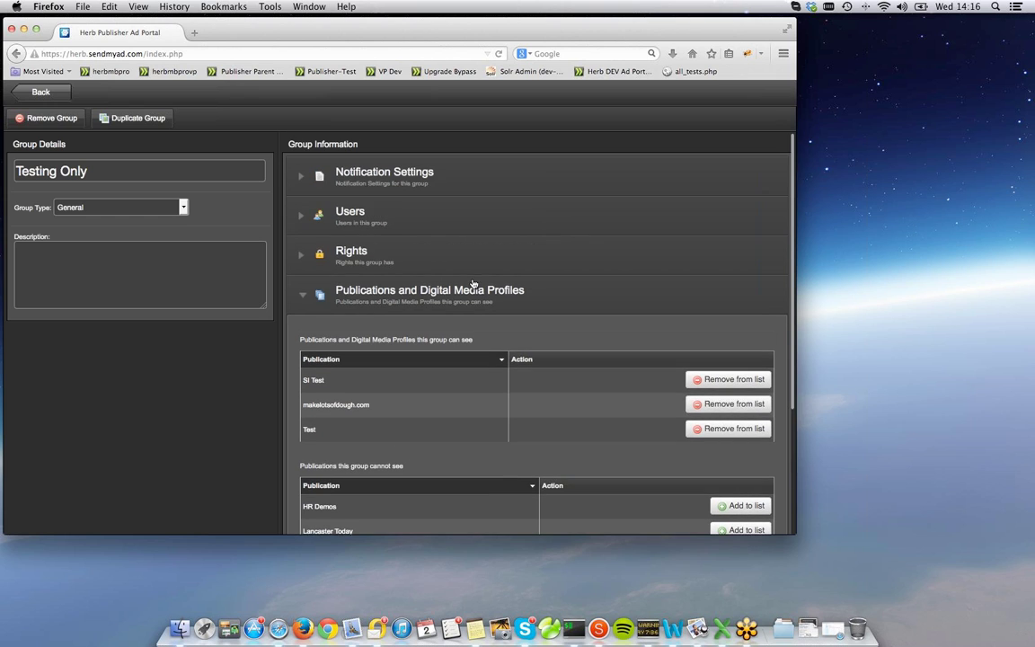
click(377, 216)
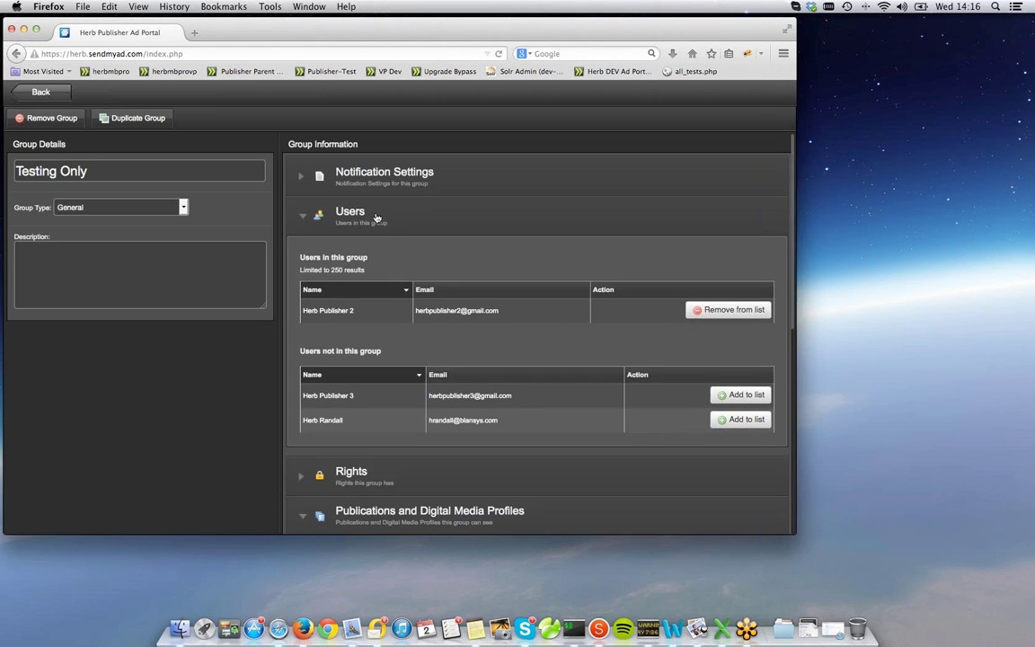
click(41, 92)
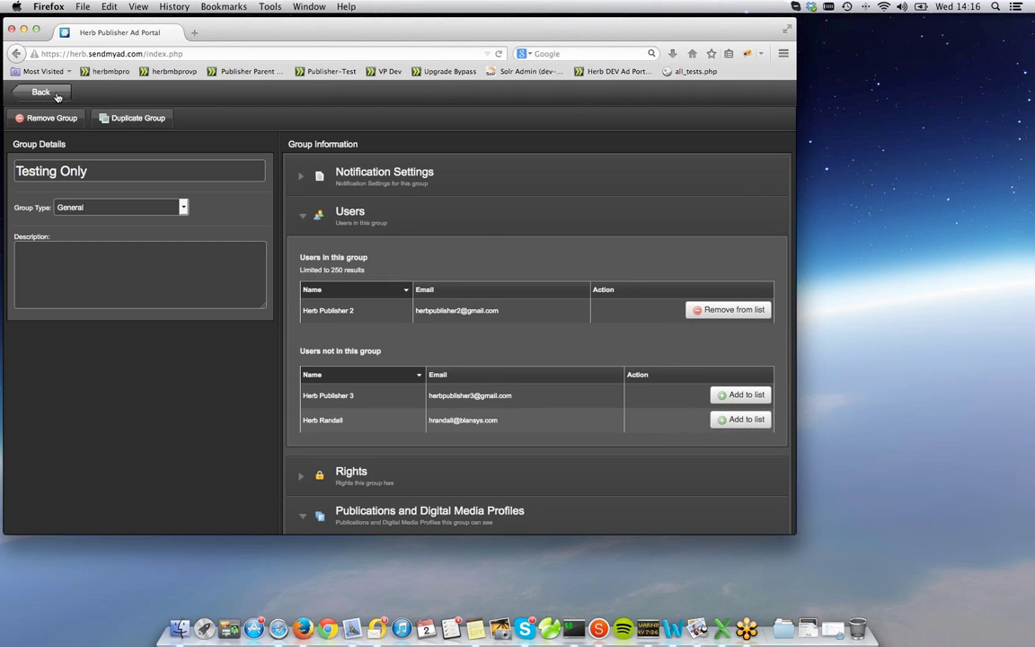
Sign out and sign back in as the Testing Only group's user, entering that account's e-mail and password.
click(762, 91)
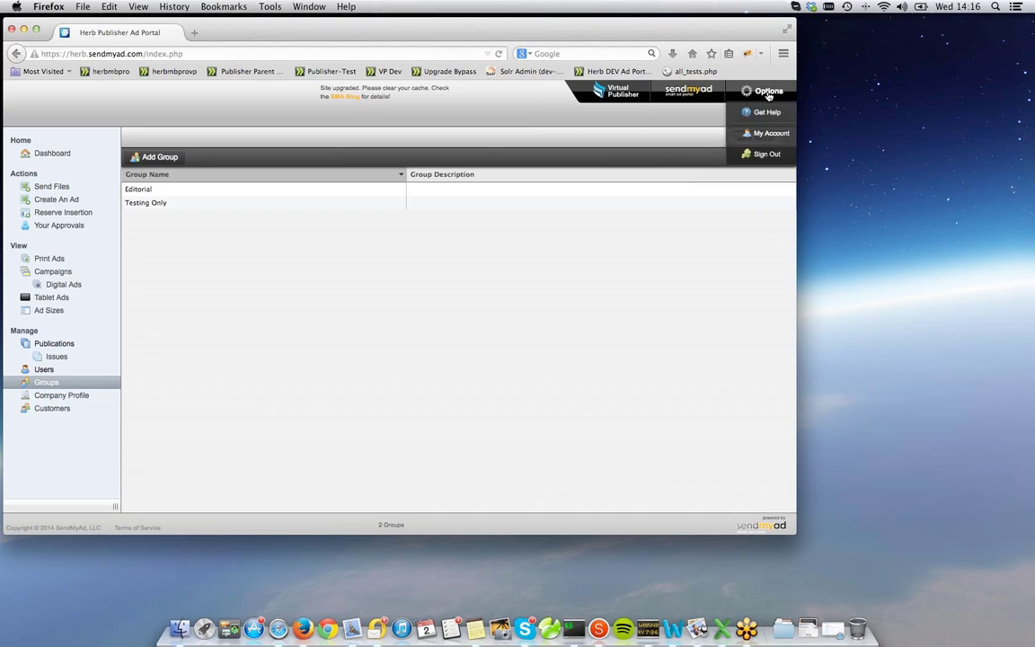
click(768, 155)
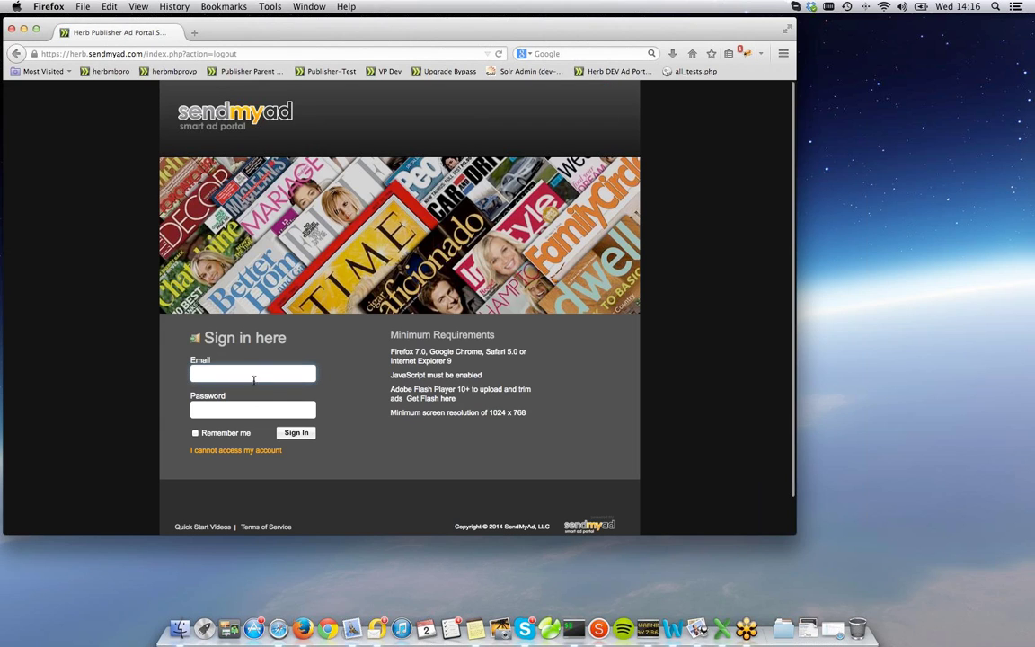
click(251, 372)
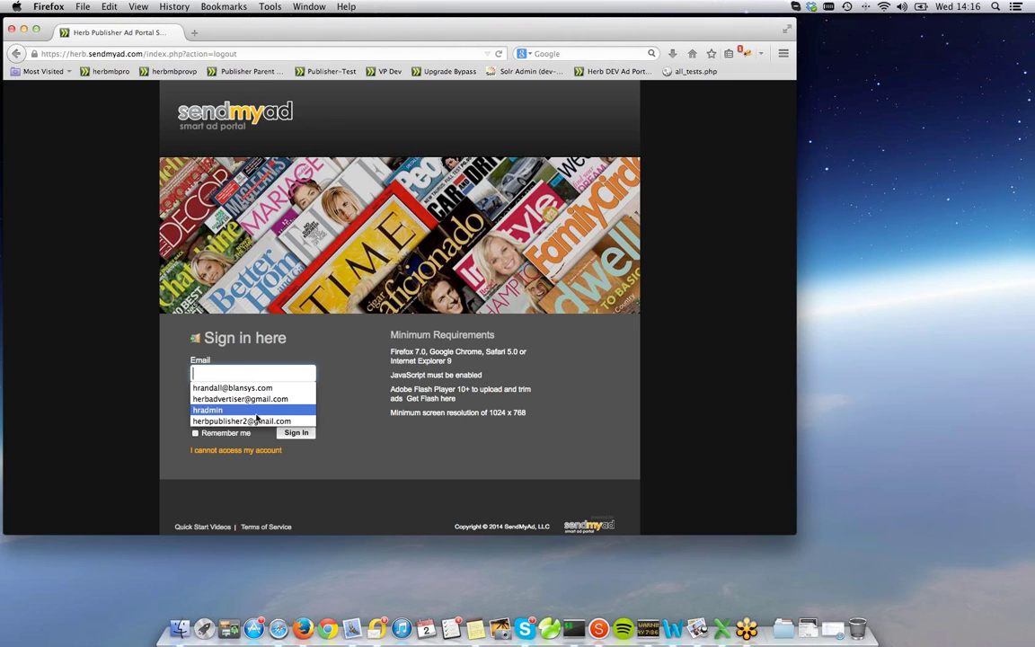
click(238, 420)
click(235, 412)
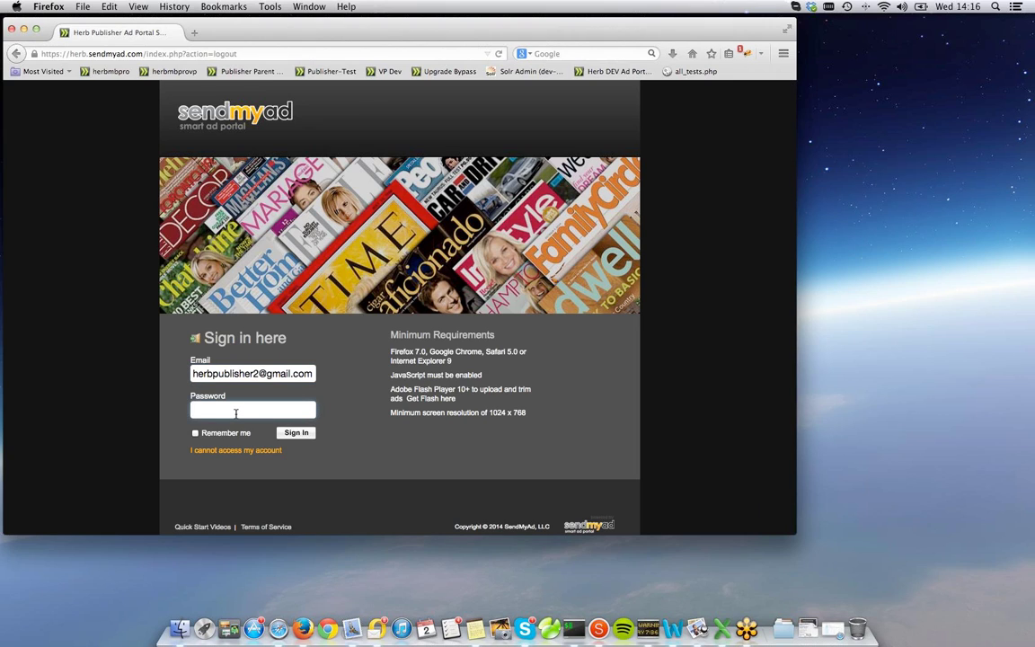
text(•••••••••)
key(Return)
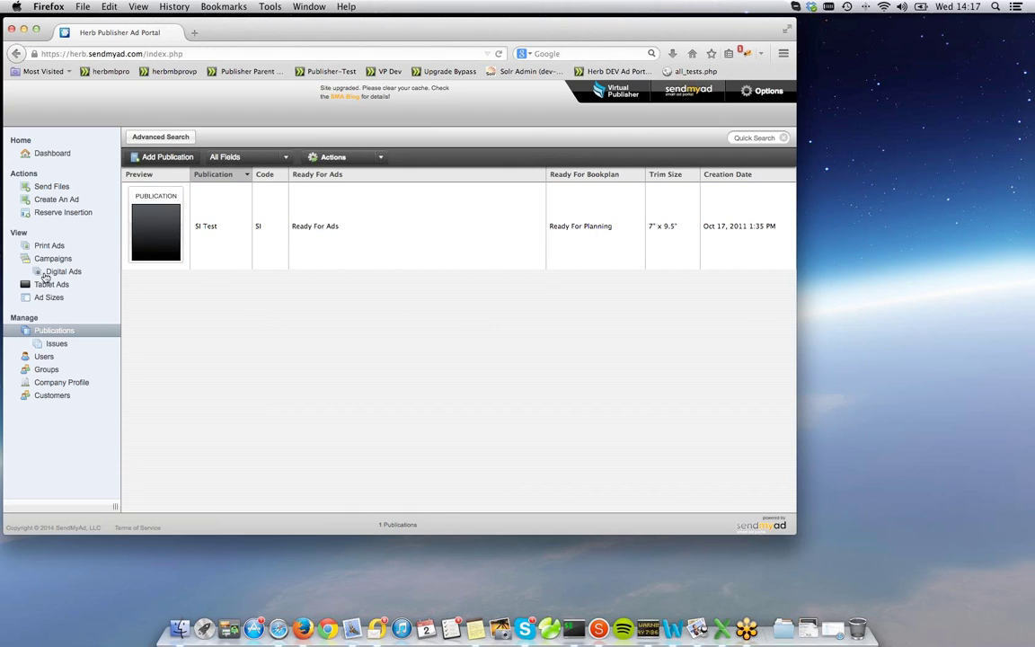
Start sending a print magazine ad to check which publication is offered, and go back to the ad type choice.
click(47, 186)
click(195, 241)
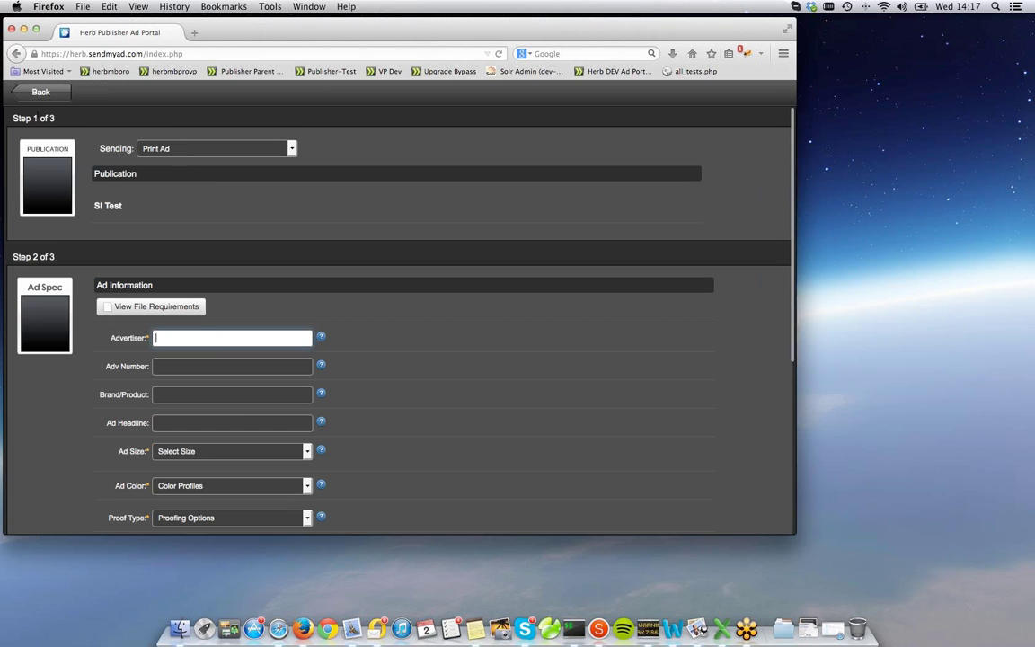
click(40, 92)
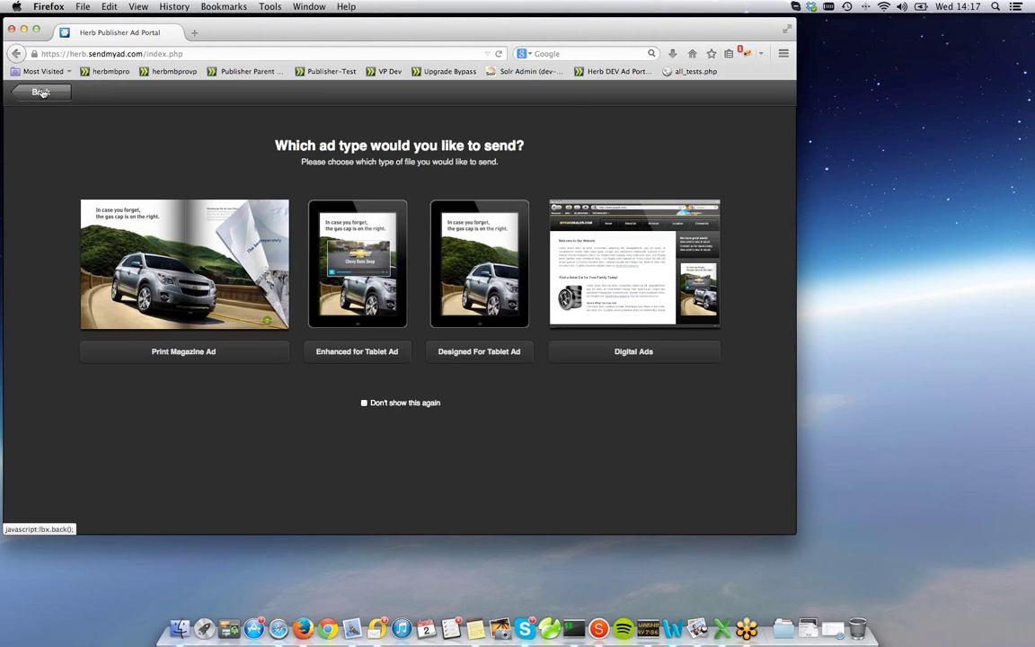
Allow users to write notes about files in the company profile's print ad details view settings, and return to the publication list.
click(41, 93)
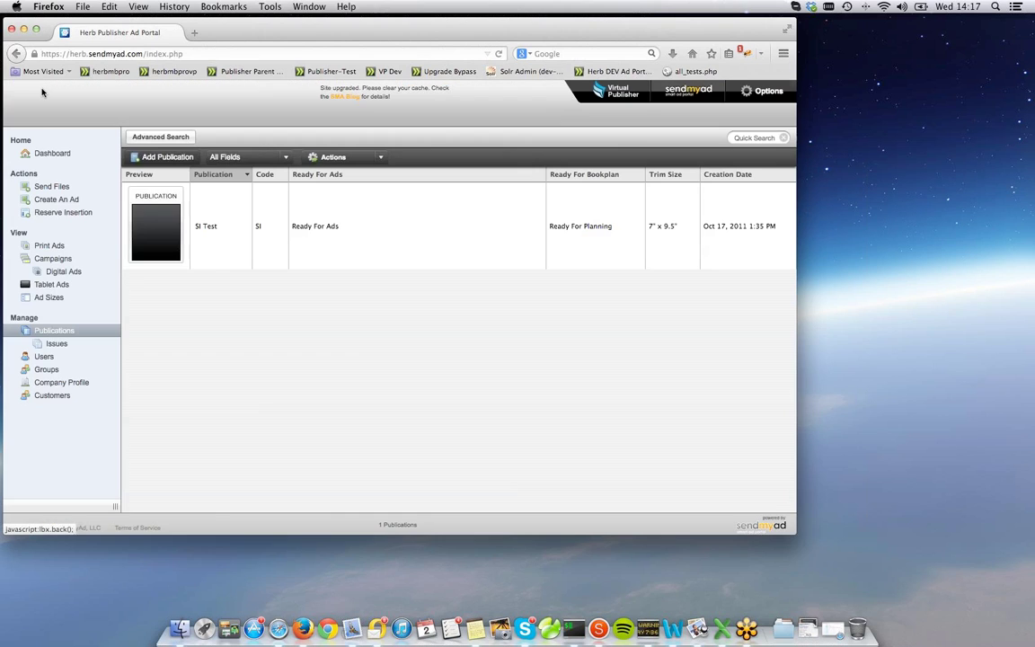
click(81, 382)
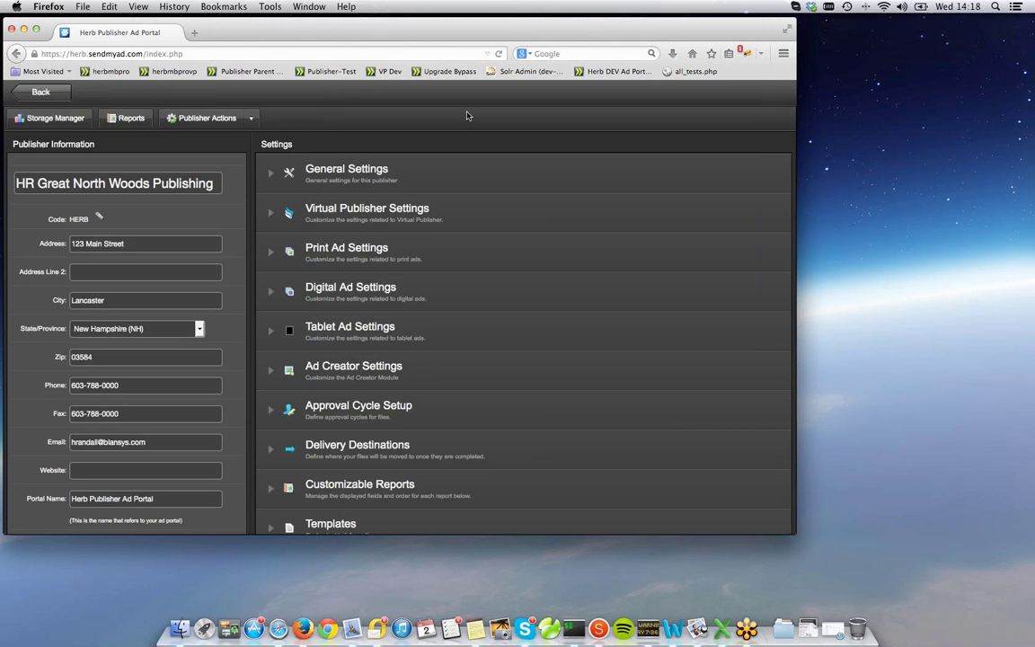
click(357, 235)
scroll(537, 296, down, 4)
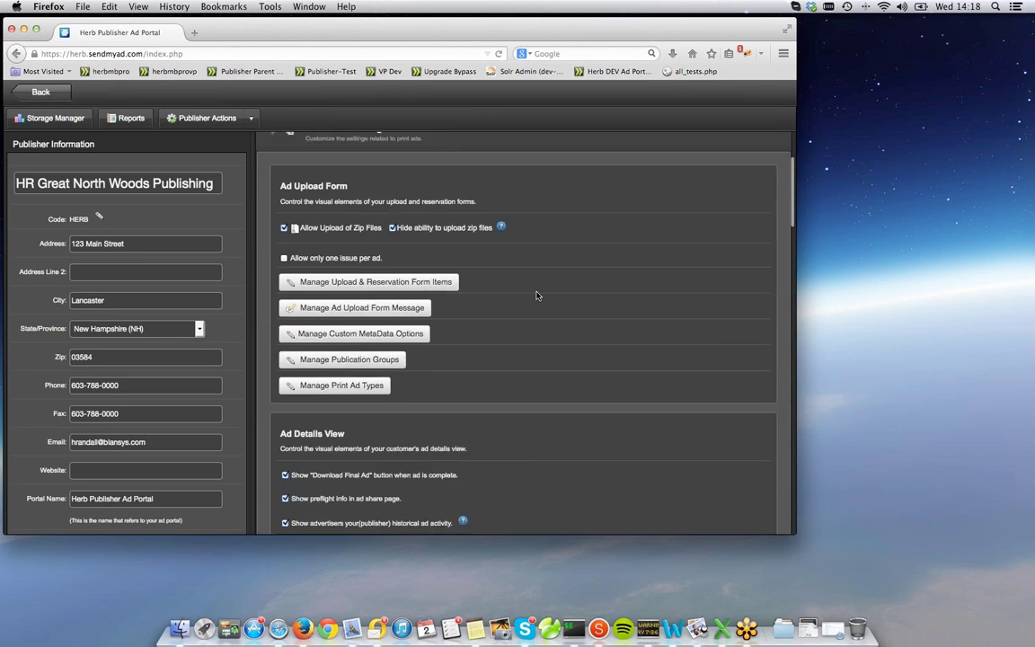
scroll(536, 295, down, 3)
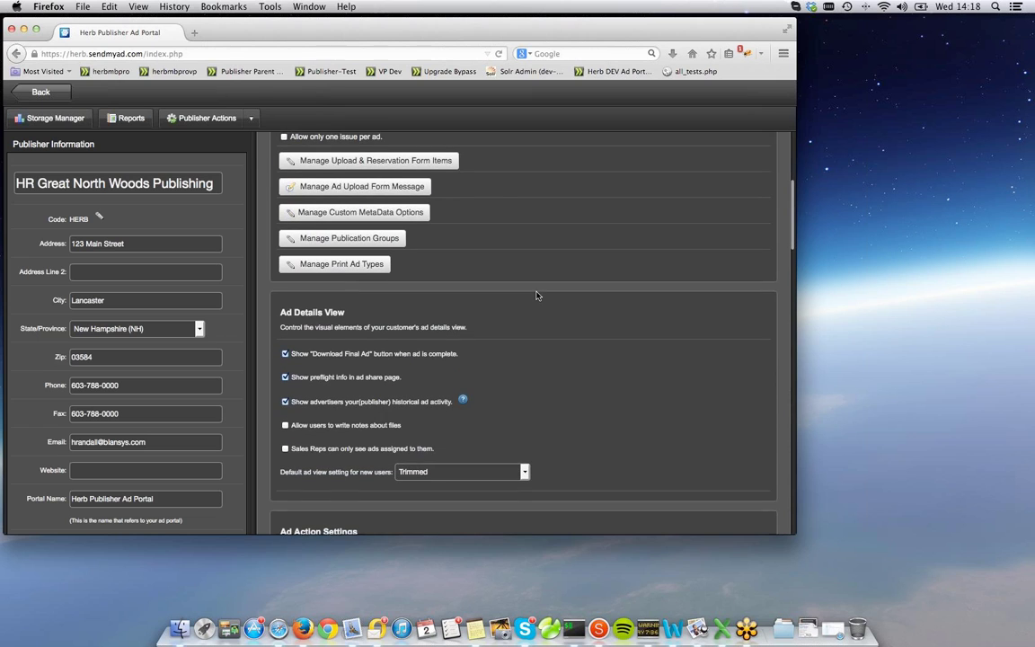
scroll(536, 295, down, 2)
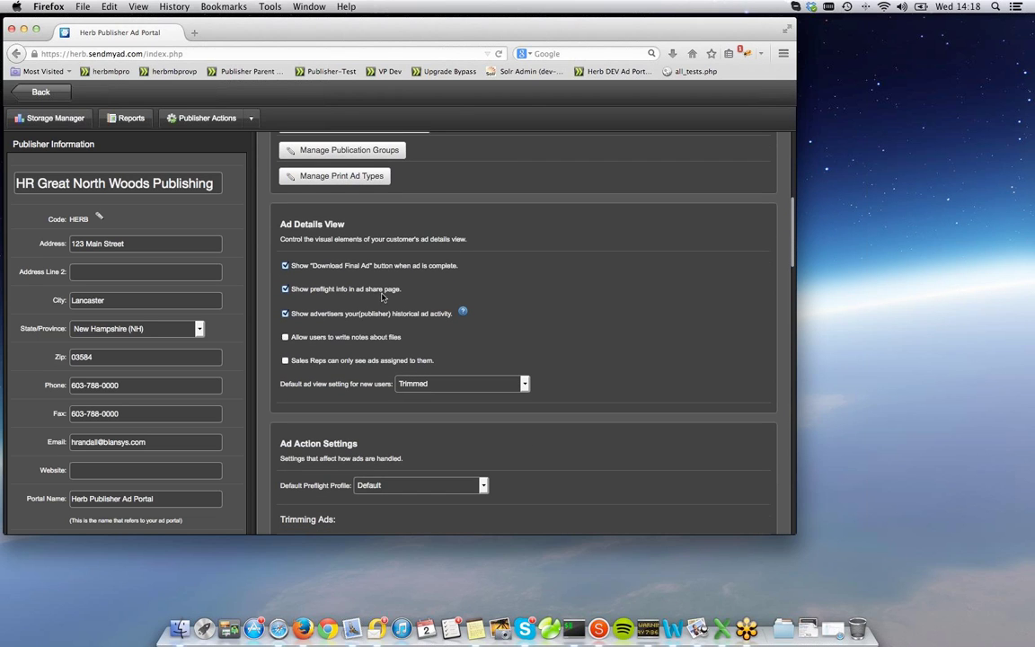
scroll(382, 298, up, 6)
scroll(381, 298, up, 1)
scroll(359, 304, down, 7)
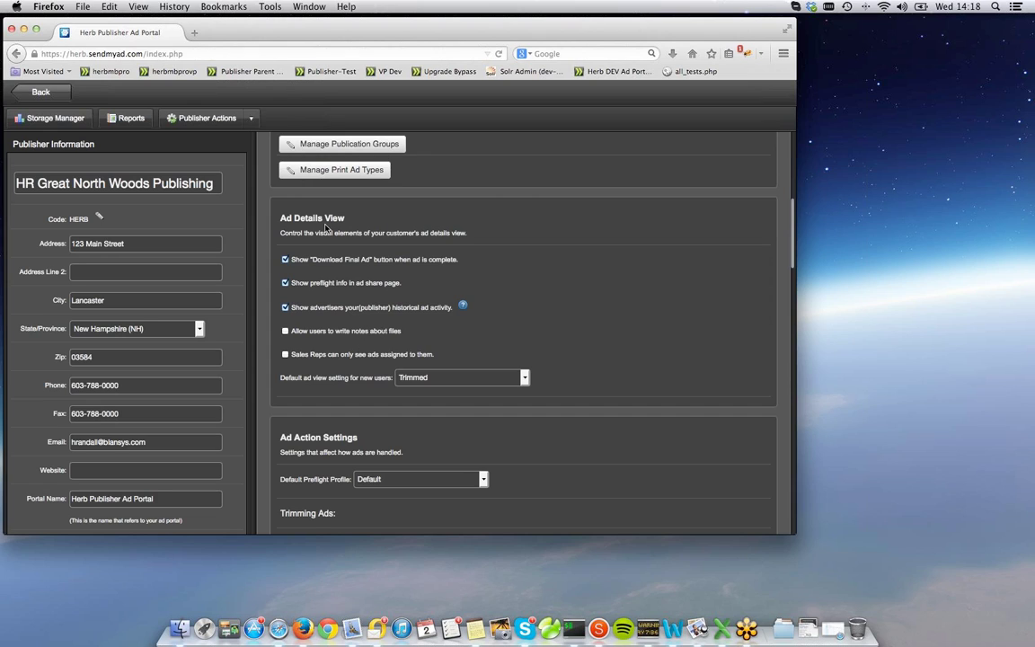
click(285, 332)
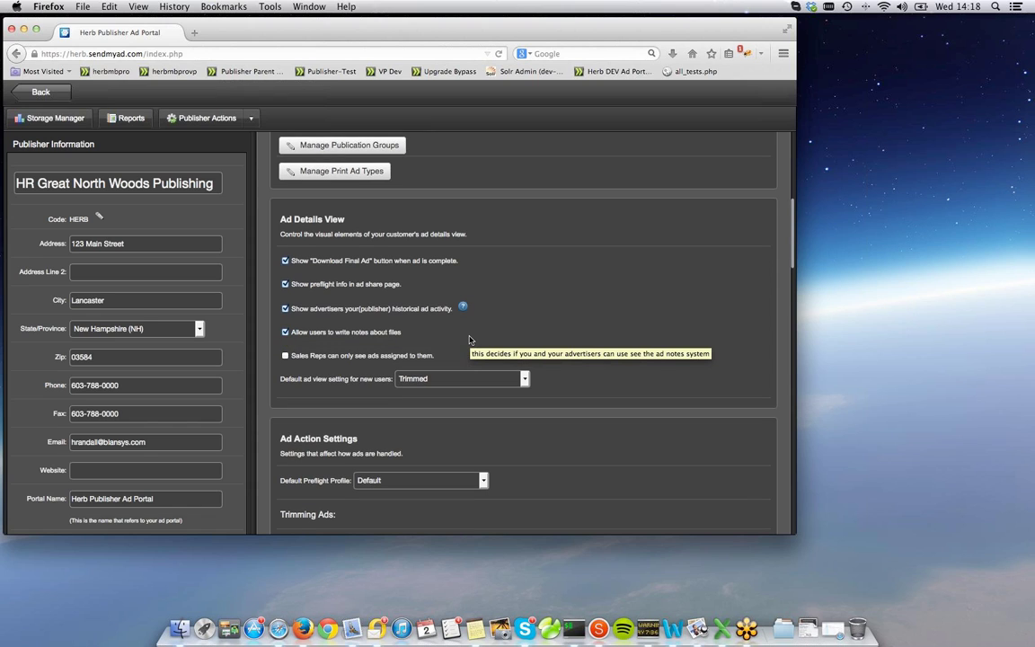
click(54, 92)
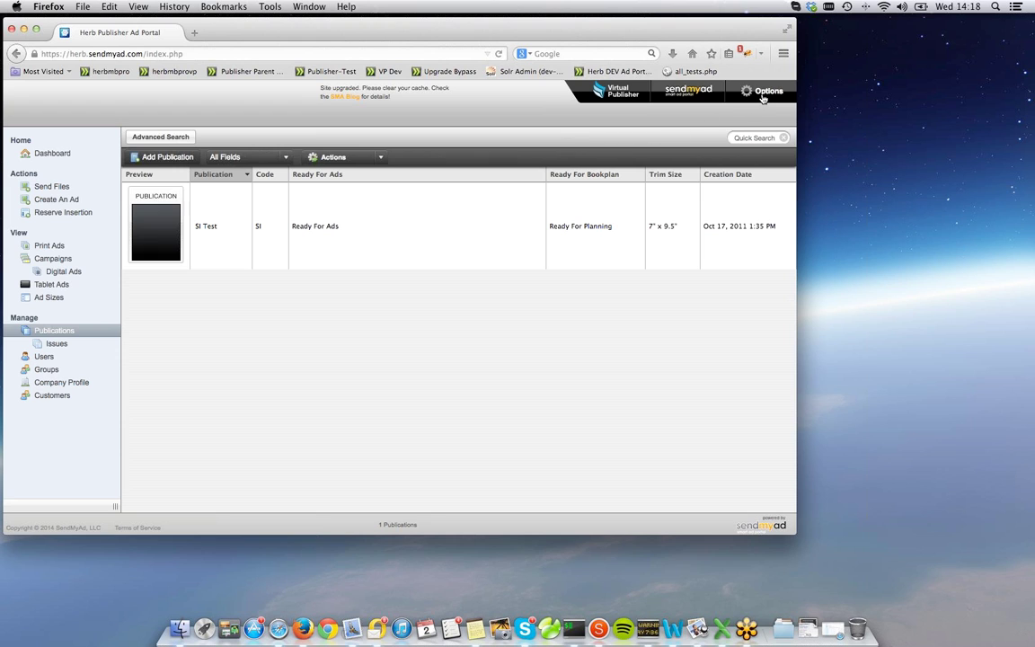
Sign out and sign back in with the main publisher account, entering its e-mail and password.
click(764, 91)
click(763, 154)
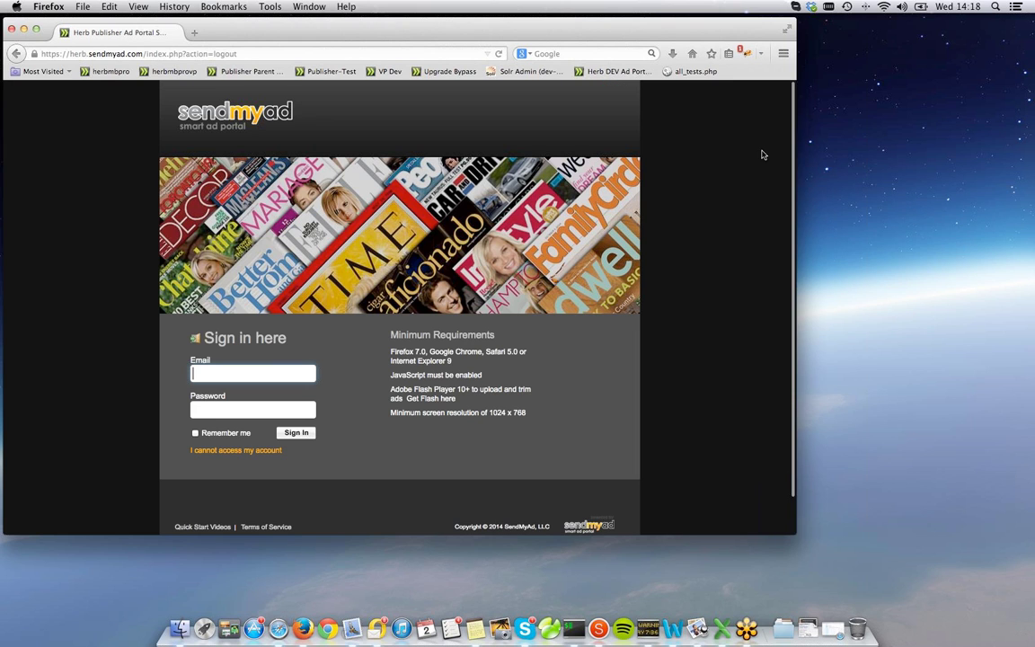
click(259, 373)
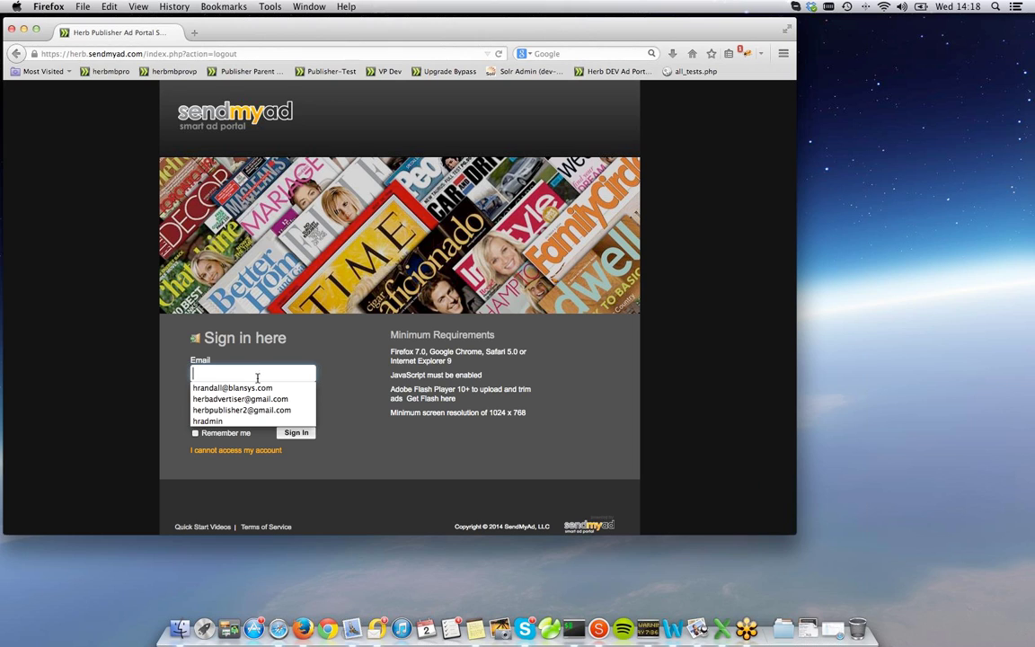
click(252, 388)
click(217, 410)
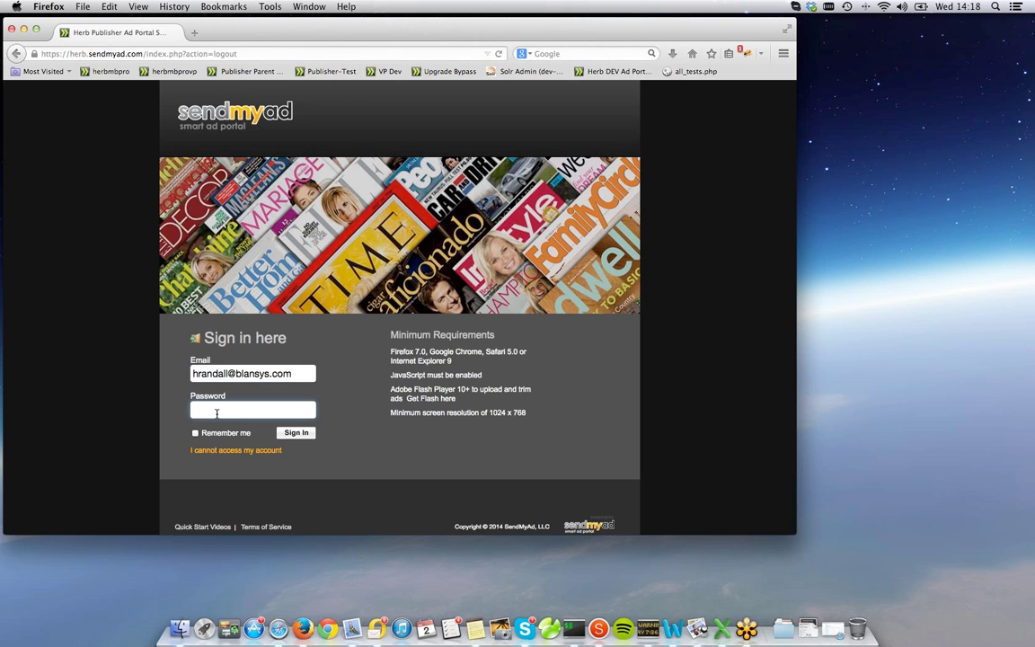
text(********)
key(Return)
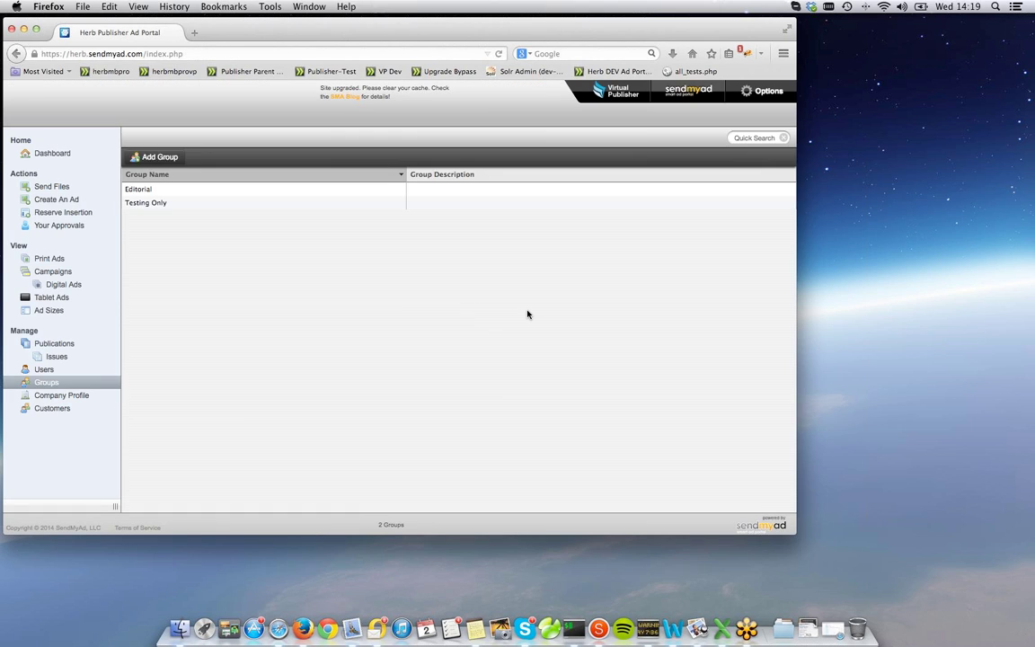
Open the "zip file upload" print ad and add the note "Check text?" over the small label beside the vertical pipe.
click(48, 259)
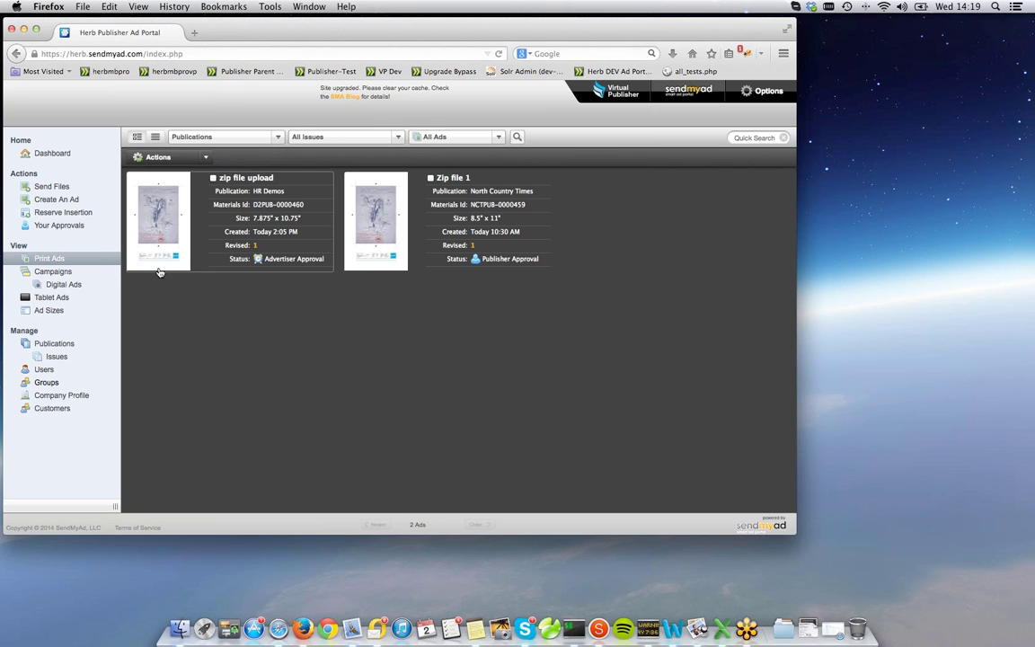
click(166, 216)
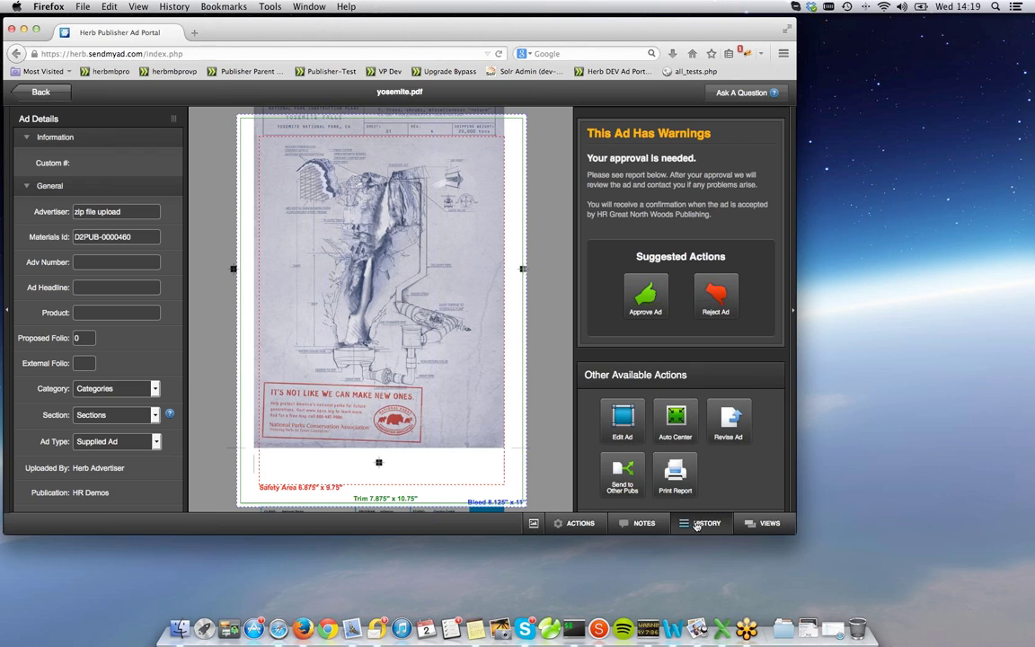
click(644, 525)
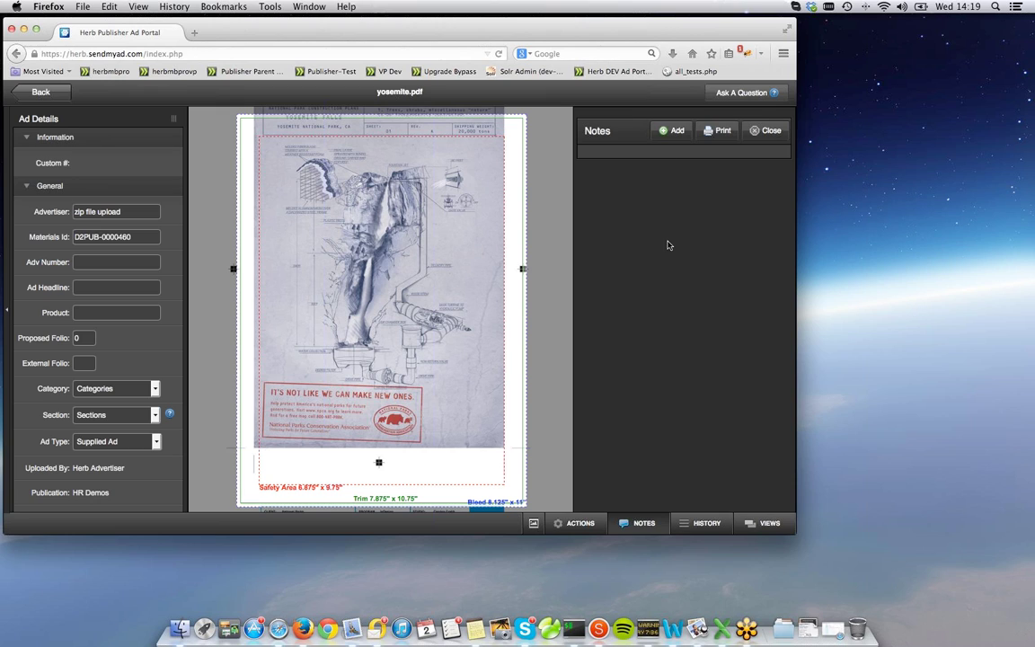
click(669, 131)
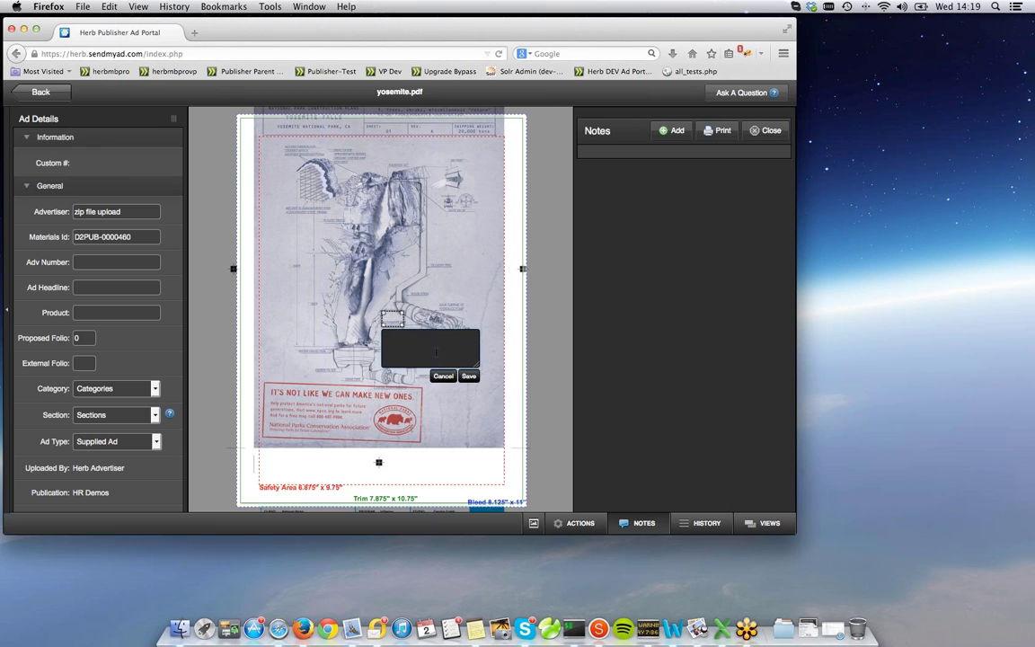
text(Check text?)
drag(392, 324, 438, 265)
click(513, 322)
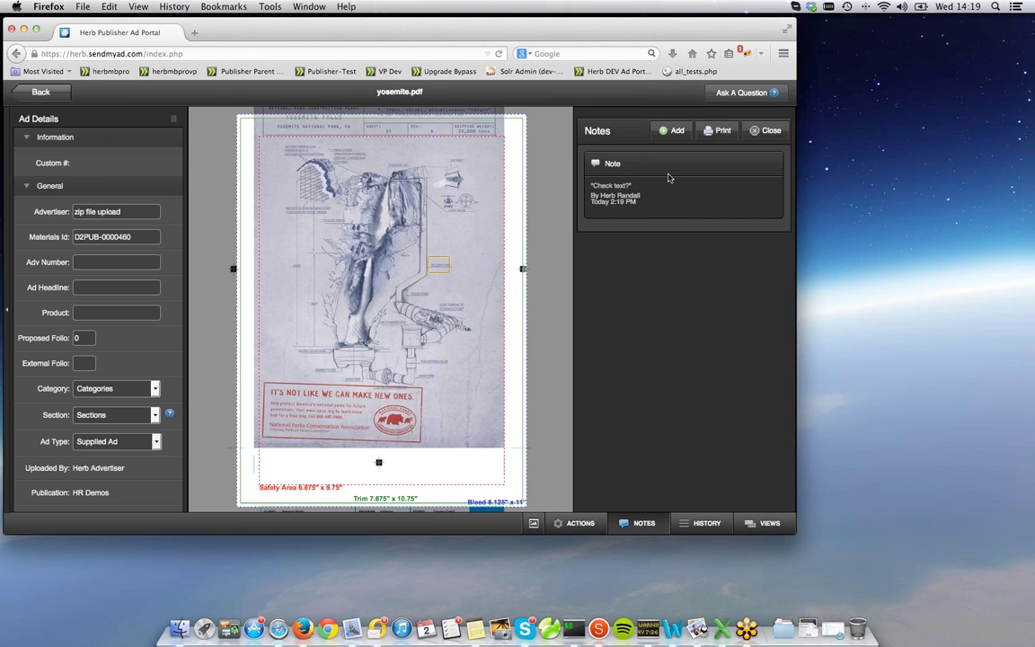
Add a second note reading "Too red!" above the red stamp on the ad, and close the notes list.
click(672, 131)
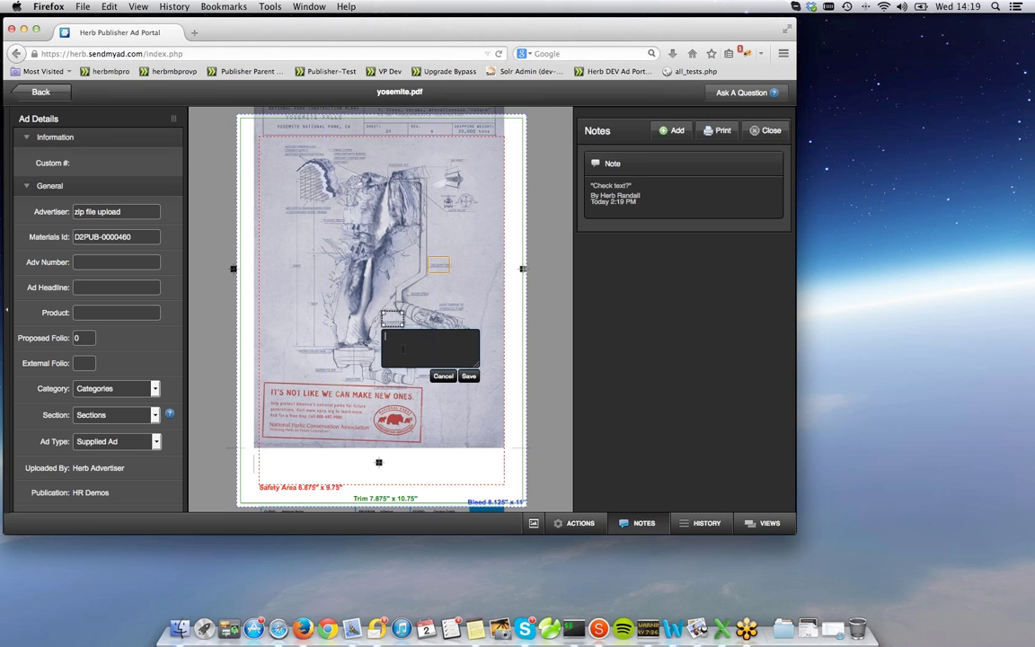
text(Too red)
drag(393, 317, 278, 345)
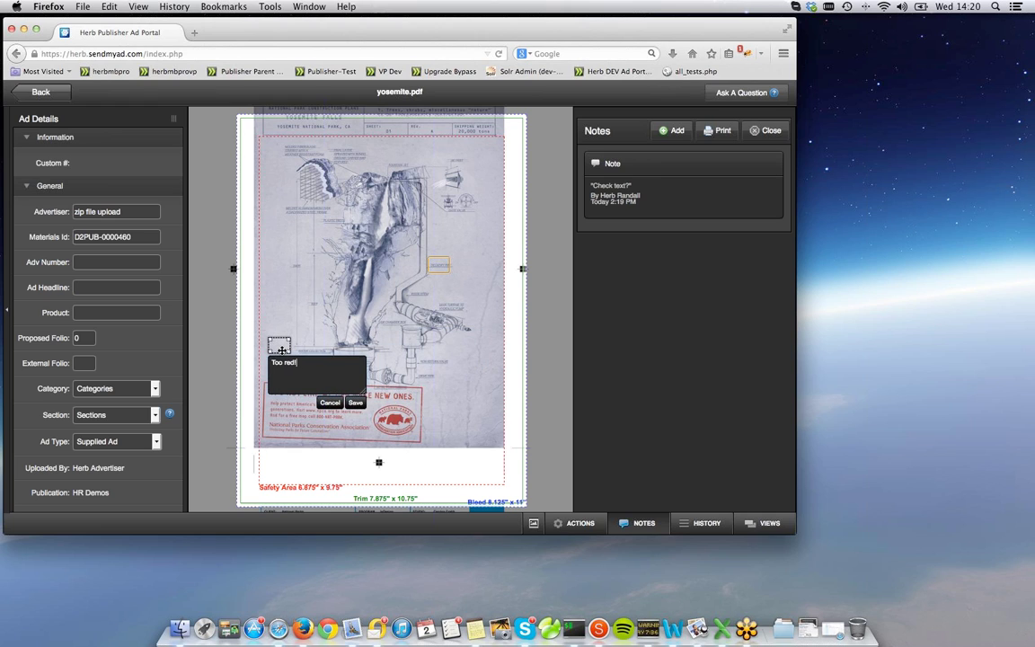
click(356, 404)
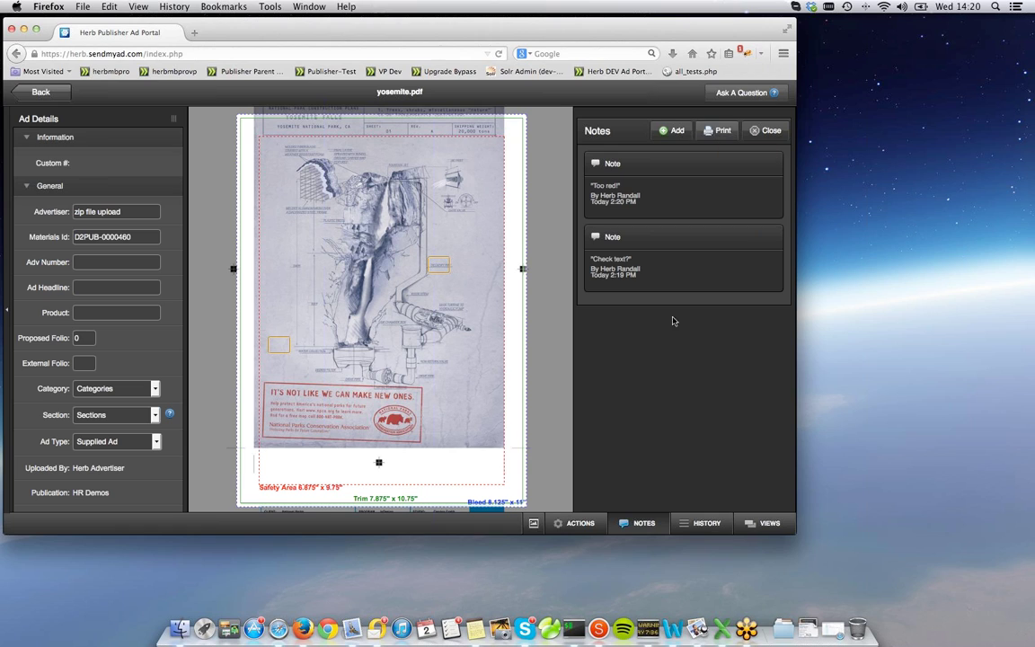
click(640, 524)
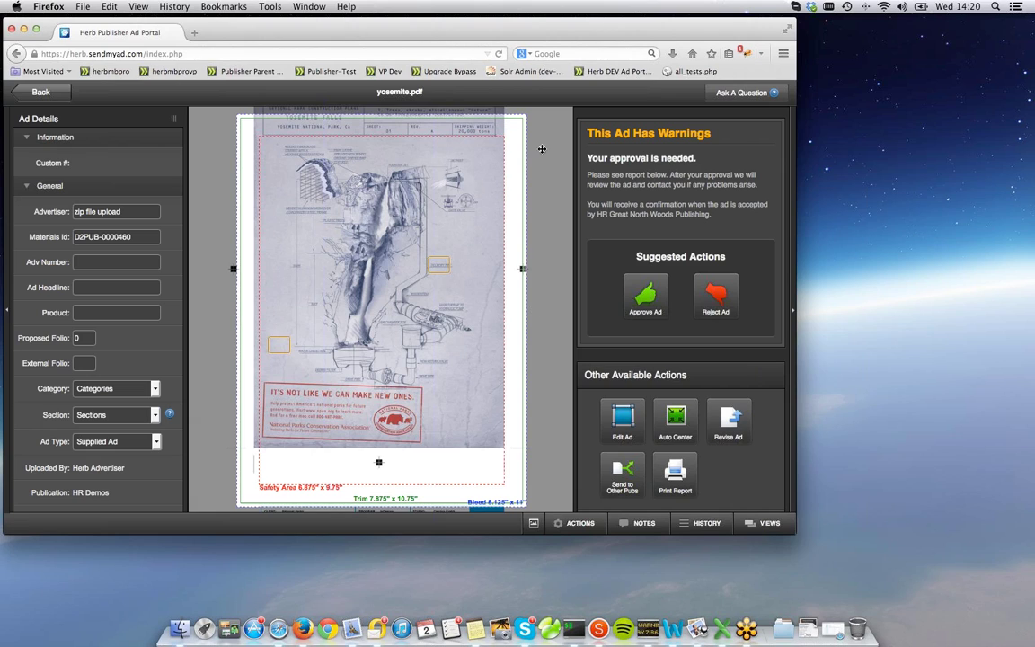
mouse_move(445, 274)
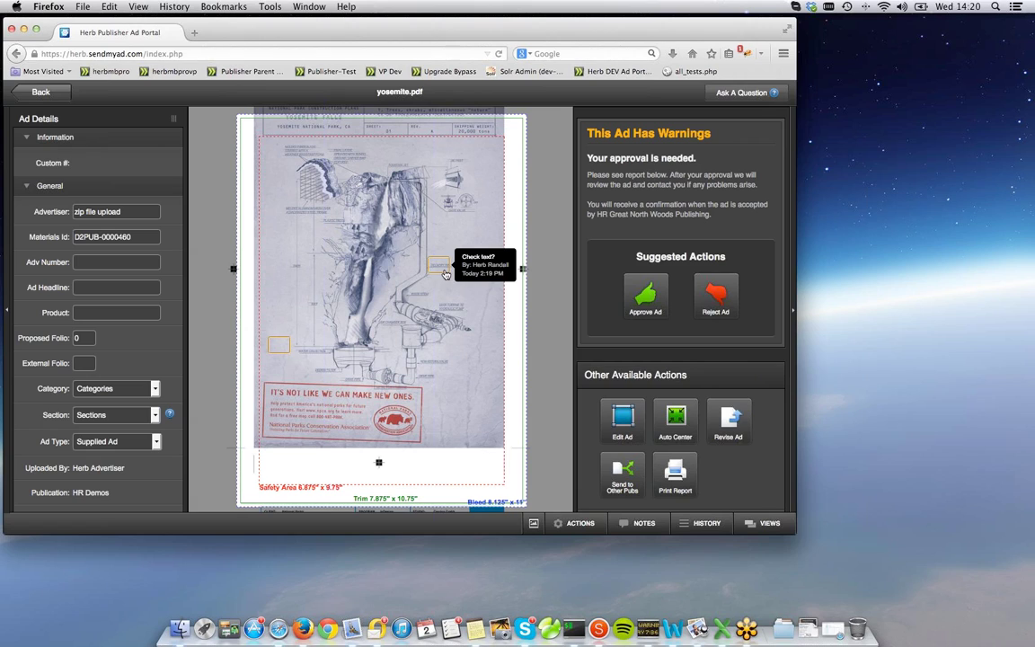